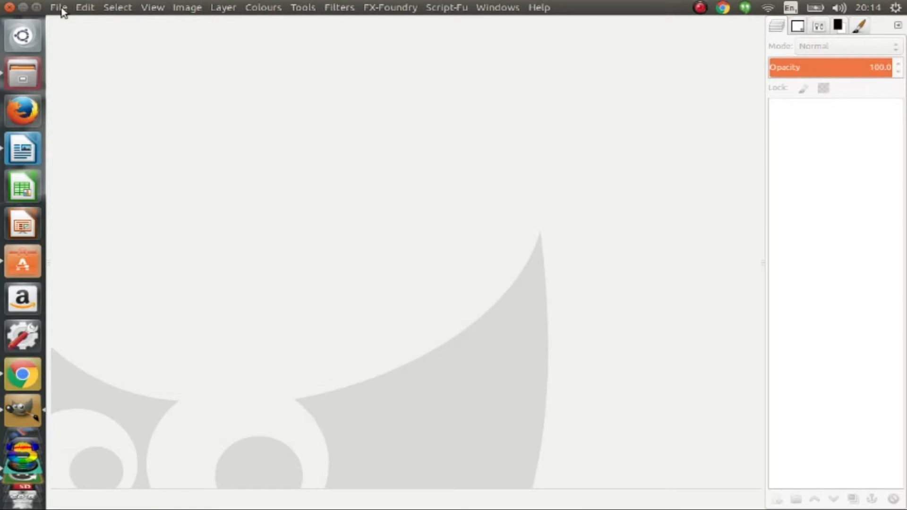
Open the photo IMG_3116.JPG from the Chichester folder on the Desktop.
{"action": "left_click", "coordinate": [59, 9]}
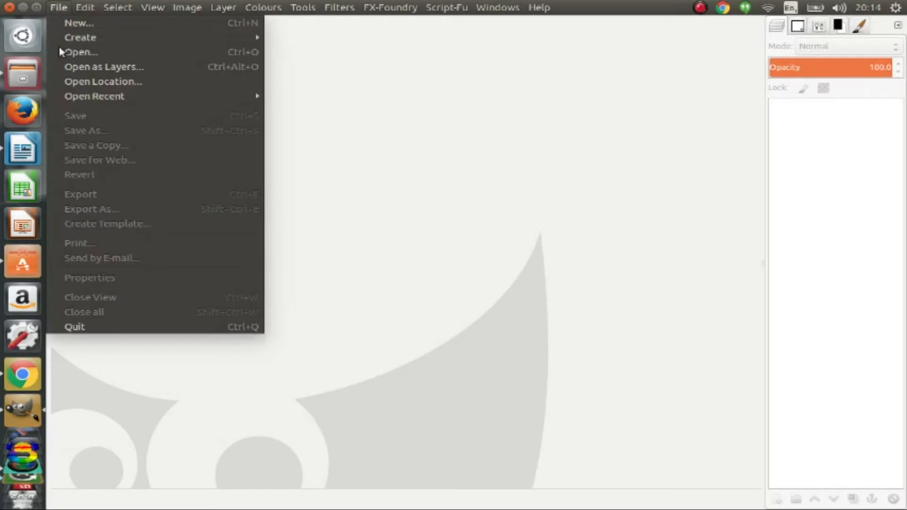
{"action": "left_click", "coordinate": [96, 53]}
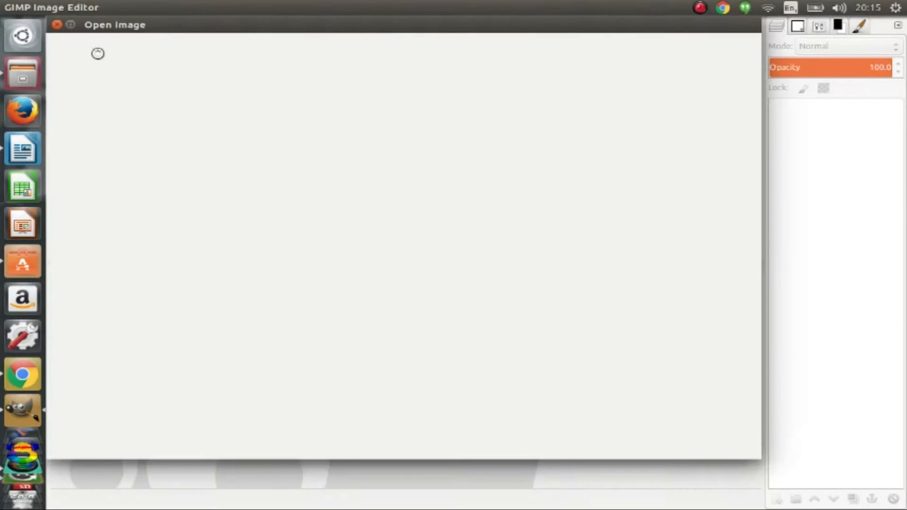
{"action": "left_click", "coordinate": [82, 140]}
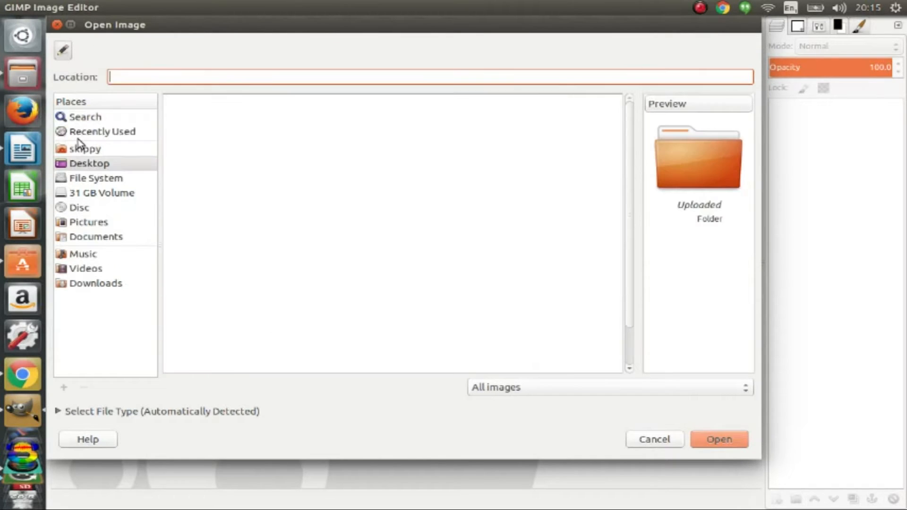
{"action": "double_click", "coordinate": [211, 147]}
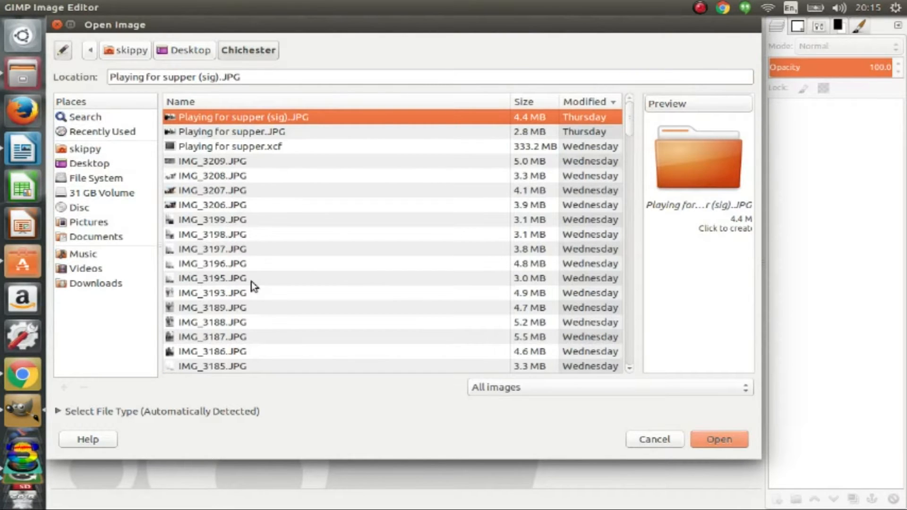
{"action": "scroll", "coordinate": [251, 286], "scroll_direction": "down", "scroll_amount": 5}
{"action": "scroll", "coordinate": [254, 285], "scroll_direction": "down", "scroll_amount": 3}
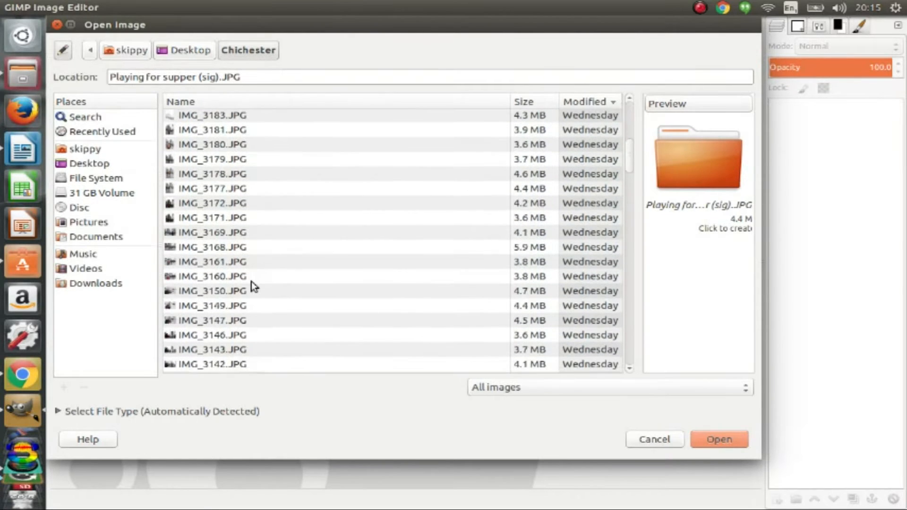
{"action": "scroll", "coordinate": [252, 284], "scroll_direction": "down", "scroll_amount": 3}
{"action": "scroll", "coordinate": [252, 284], "scroll_direction": "down", "scroll_amount": 5}
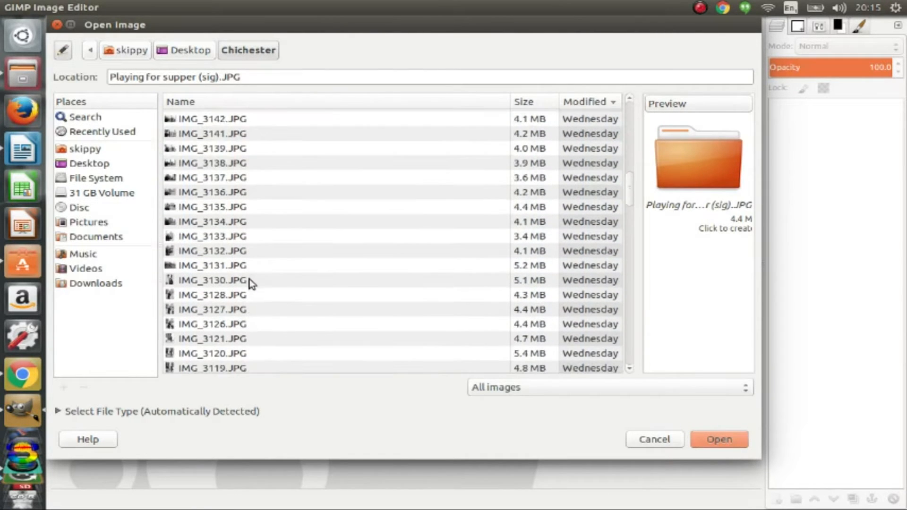
{"action": "left_click", "coordinate": [203, 273]}
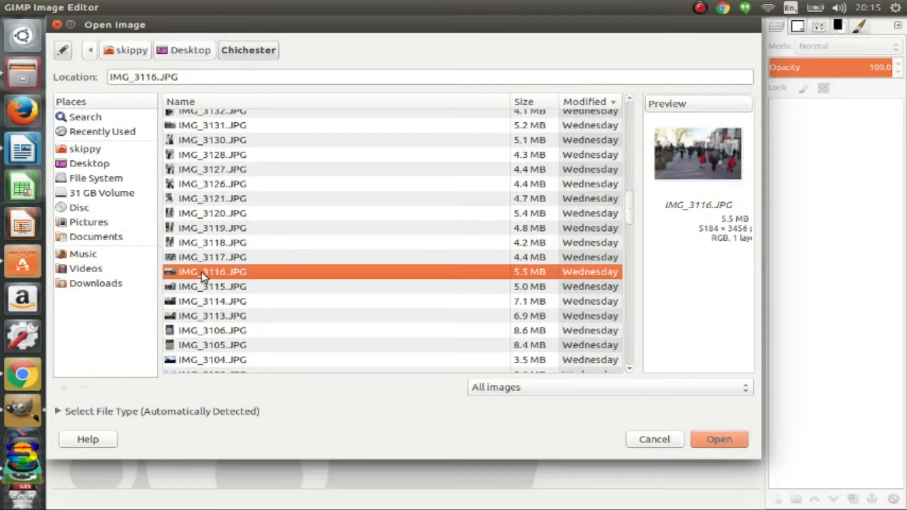
{"action": "left_click", "coordinate": [716, 440]}
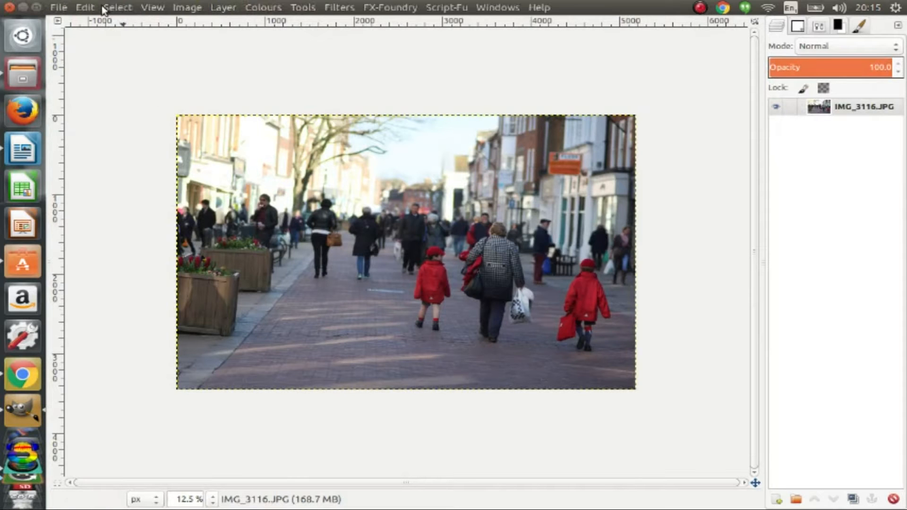
Select the whole street photo and copy it to the clipboard.
{"action": "left_click", "coordinate": [86, 7]}
{"action": "left_click", "coordinate": [101, 7]}
{"action": "left_click", "coordinate": [117, 7]}
{"action": "left_click", "coordinate": [134, 23]}
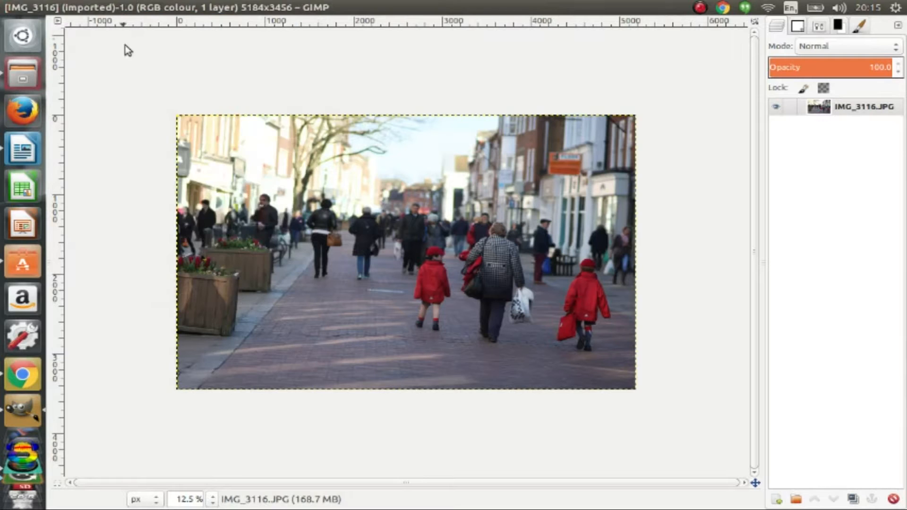
{"action": "left_click", "coordinate": [87, 7]}
{"action": "left_click", "coordinate": [120, 102]}
{"action": "left_click", "coordinate": [115, 8]}
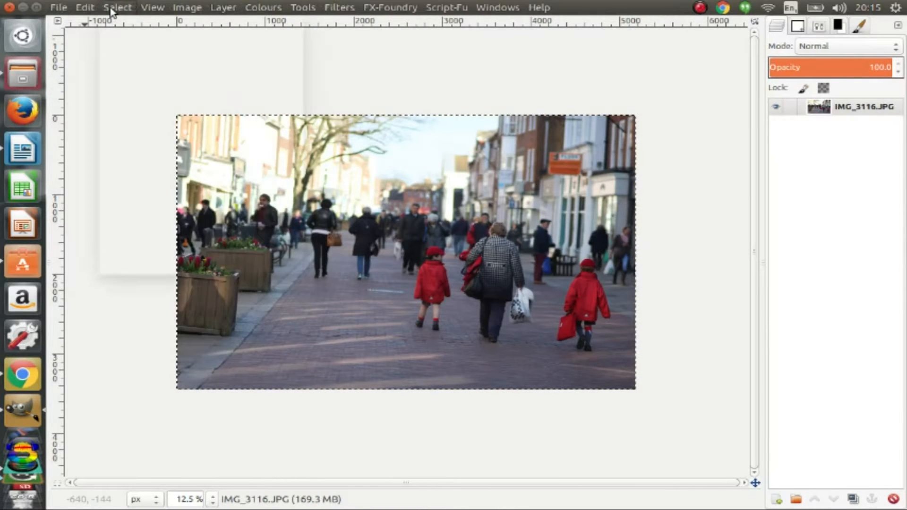
{"action": "left_click", "coordinate": [90, 7]}
Paste the copied photo as a new layer above the original.
{"action": "left_click", "coordinate": [86, 7]}
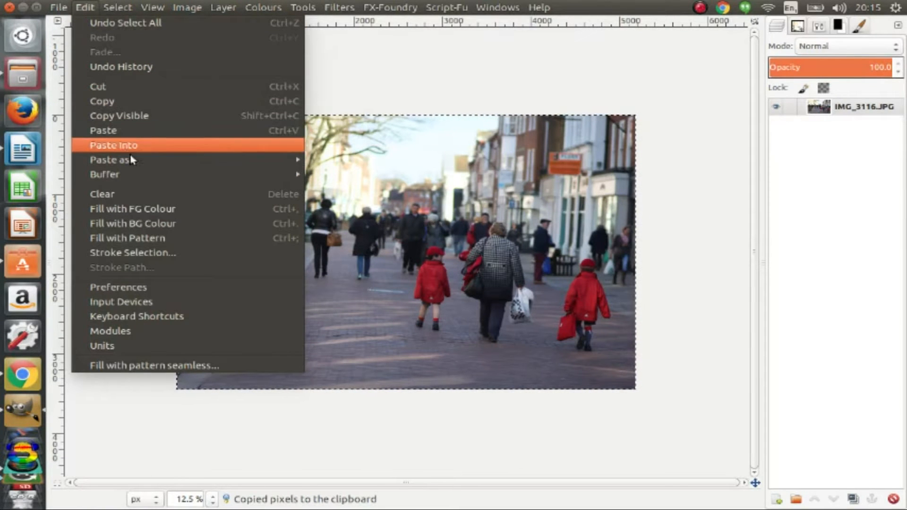
{"action": "mouse_move", "coordinate": [140, 165]}
{"action": "left_click", "coordinate": [403, 176]}
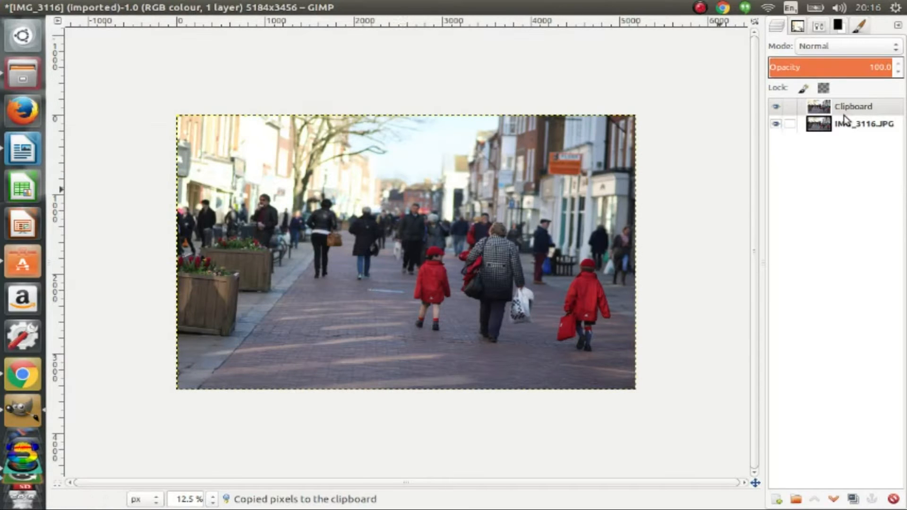
Rename the pasted Clipboard layer as B&W.
{"action": "left_click", "coordinate": [849, 113]}
{"action": "double_click", "coordinate": [848, 111]}
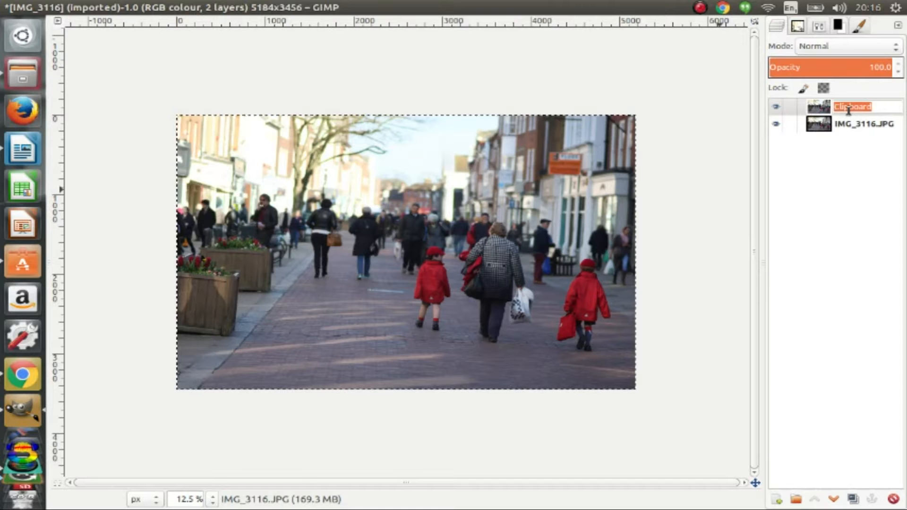
{"action": "key", "text": "Escape"}
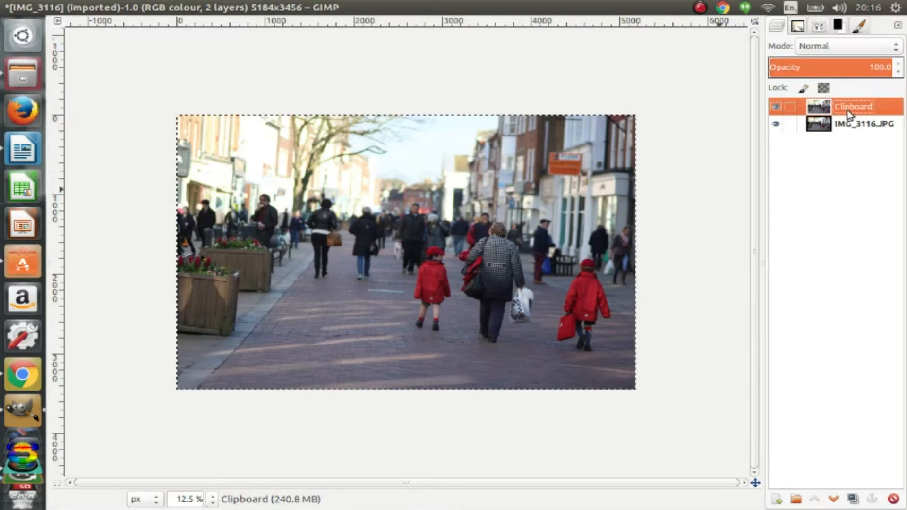
{"action": "double_click", "coordinate": [850, 108]}
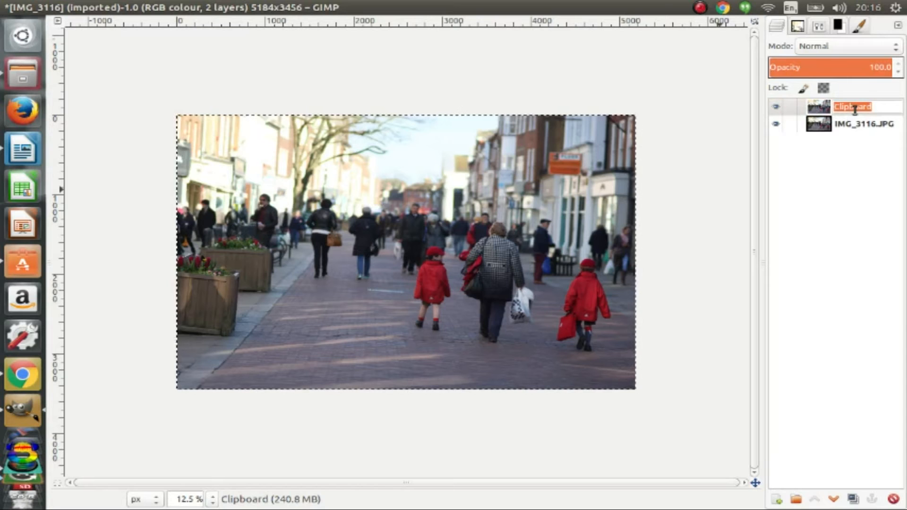
{"action": "type", "text": "B&EW"}
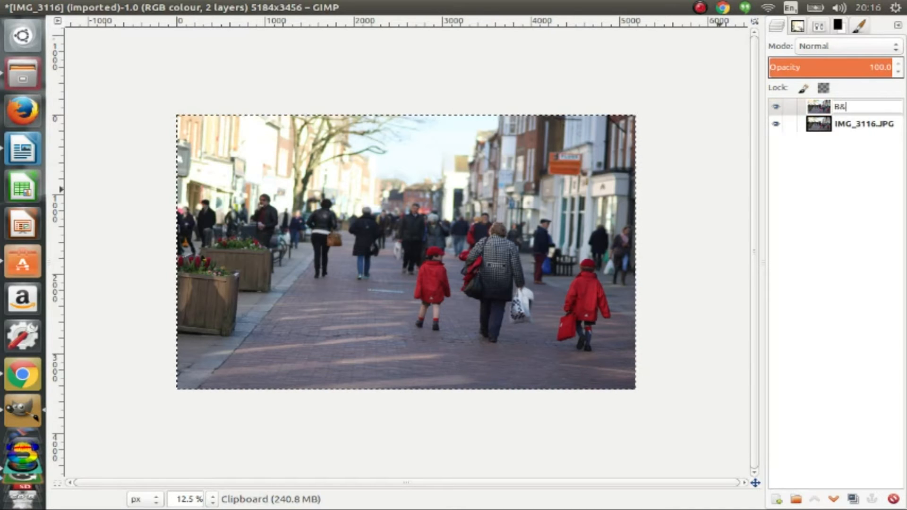
{"action": "key", "text": "BackSpace"}
{"action": "key", "text": "BackSpace"}
{"action": "type", "text": "W"}
{"action": "key", "text": "Return"}
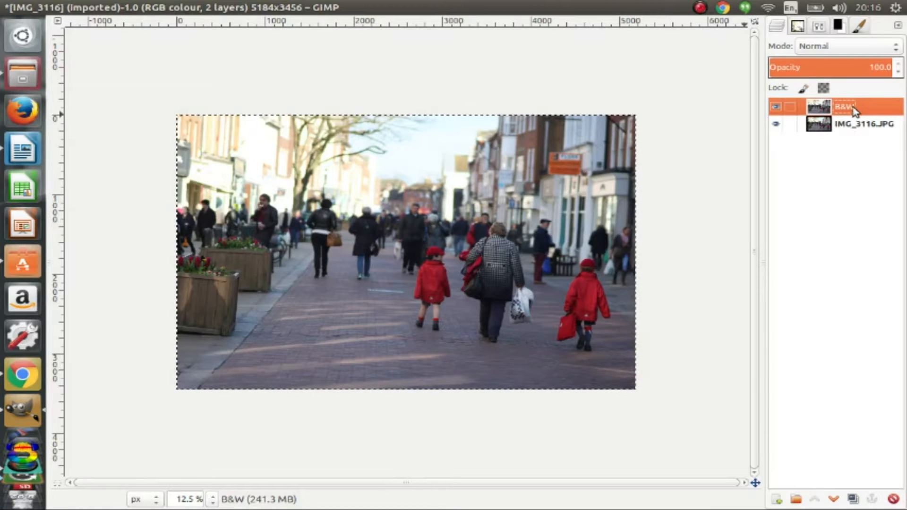
Desaturate the B&W layer with the shade of grey based on Luminosity.
{"action": "mouse_move", "coordinate": [228, 6]}
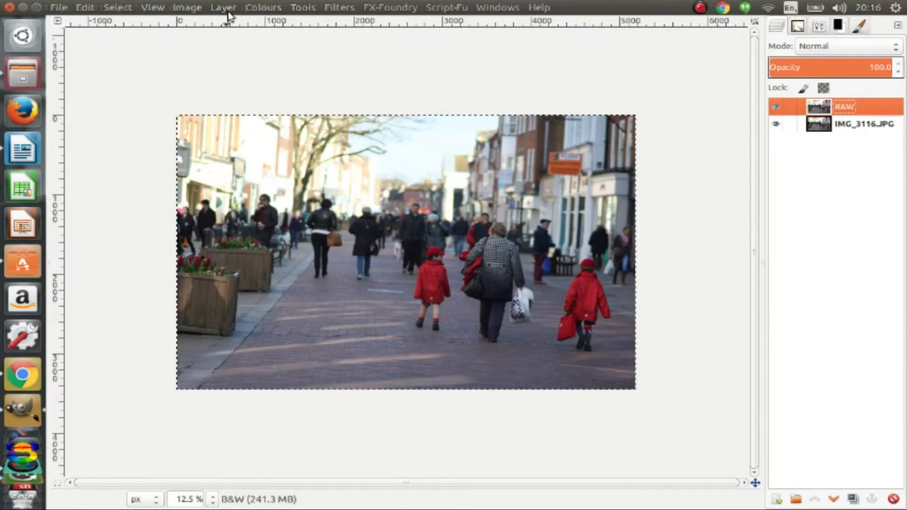
{"action": "left_click", "coordinate": [264, 8]}
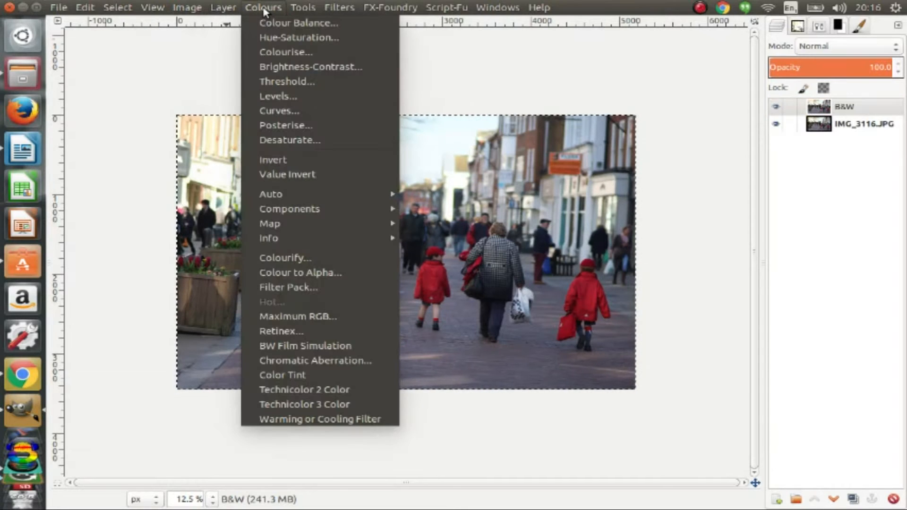
{"action": "left_click", "coordinate": [287, 143]}
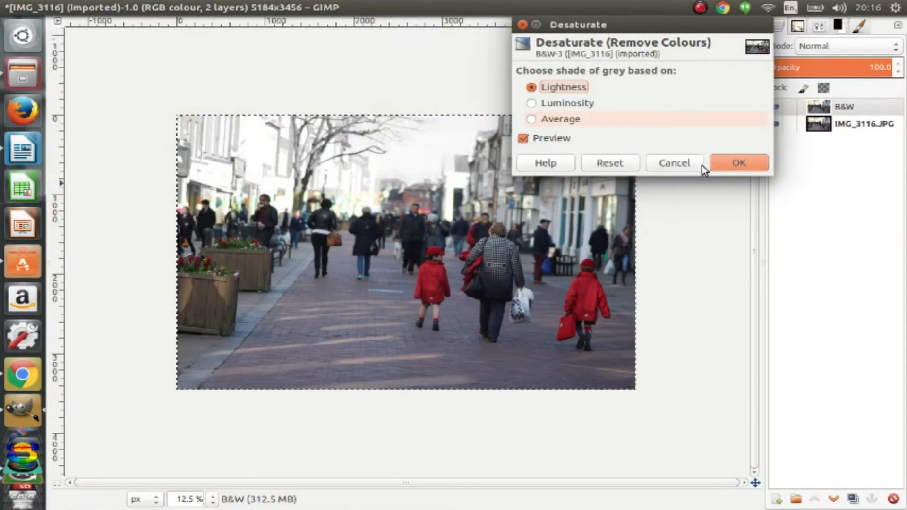
{"action": "left_click", "coordinate": [534, 107]}
{"action": "key", "text": "Return"}
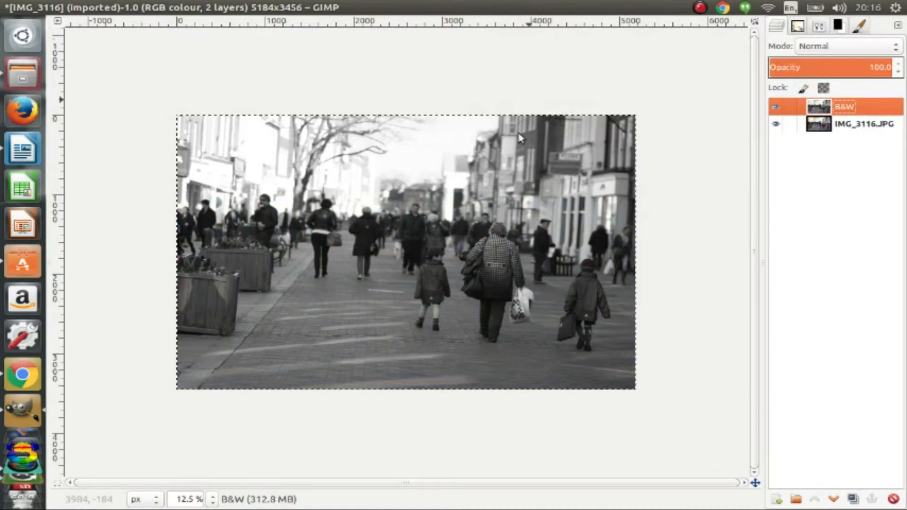
{"action": "key", "text": "ctrl+shift+u"}
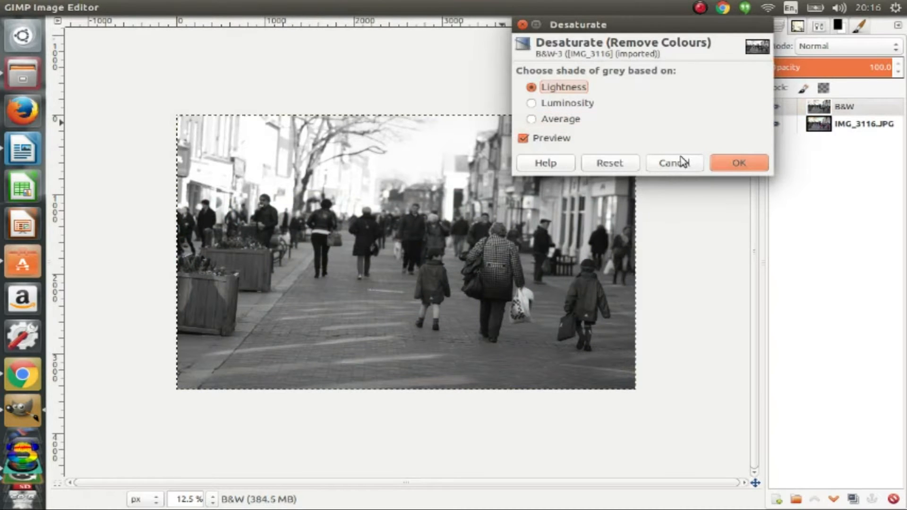
{"action": "left_click", "coordinate": [684, 162]}
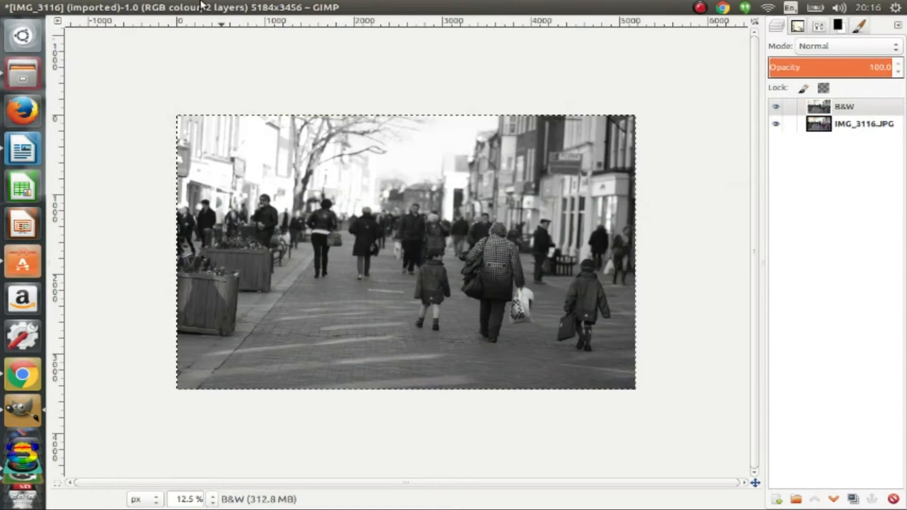
Darken the B&W layer with Levels by raising the black input level of the Value channel to 28.
{"action": "left_click", "coordinate": [264, 7]}
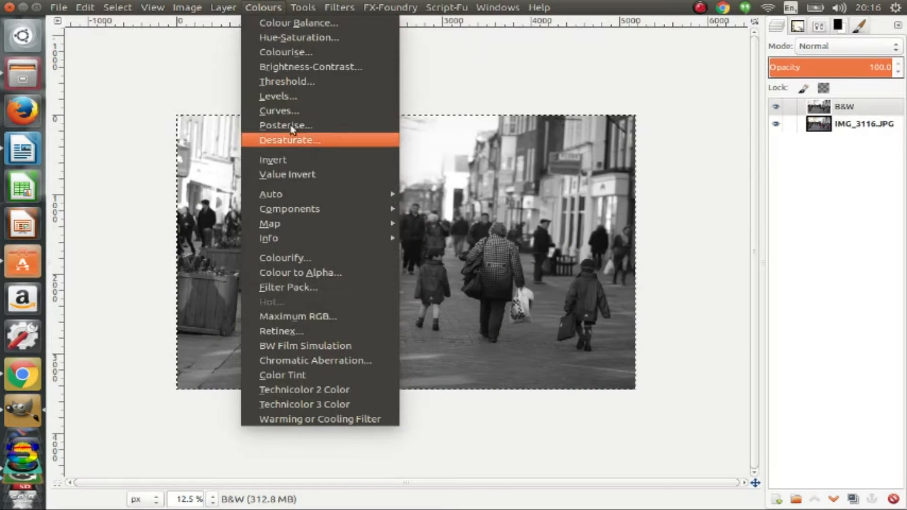
{"action": "left_click", "coordinate": [282, 96]}
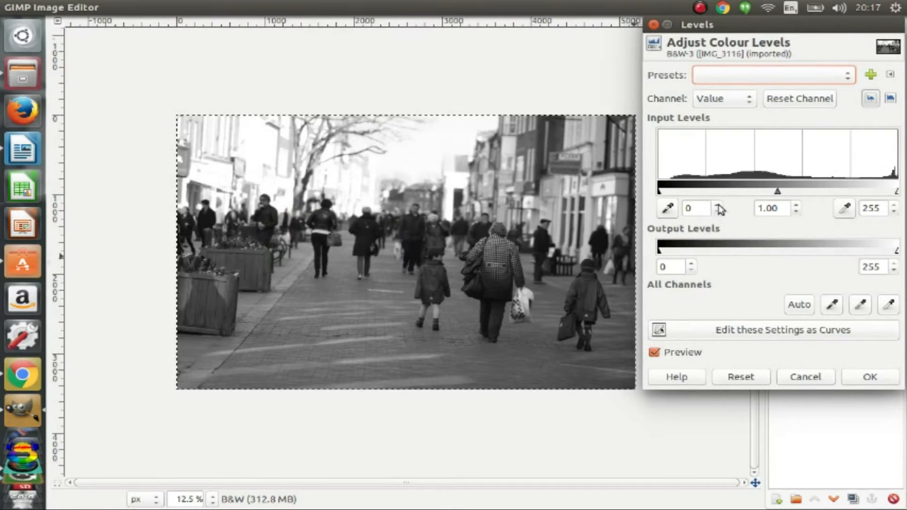
{"action": "left_click_drag", "start_coordinate": [660, 191], "coordinate": [684, 190]}
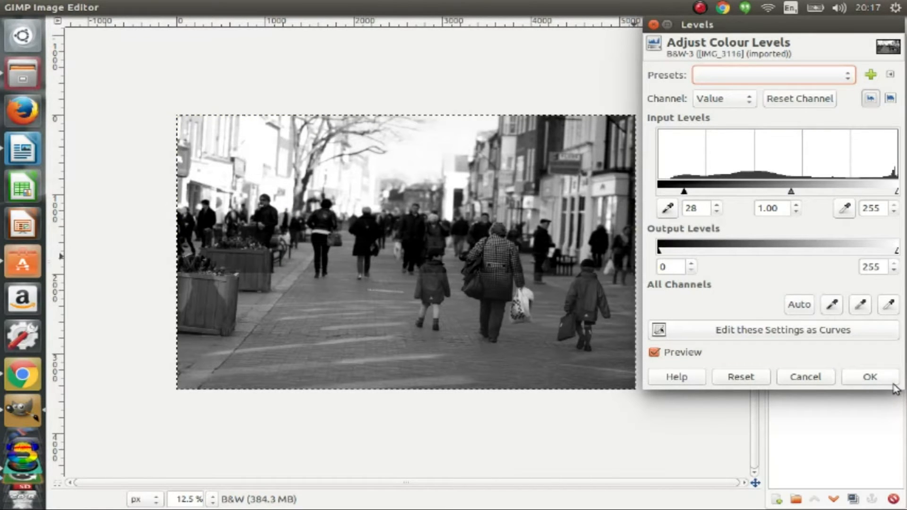
{"action": "left_click", "coordinate": [877, 378]}
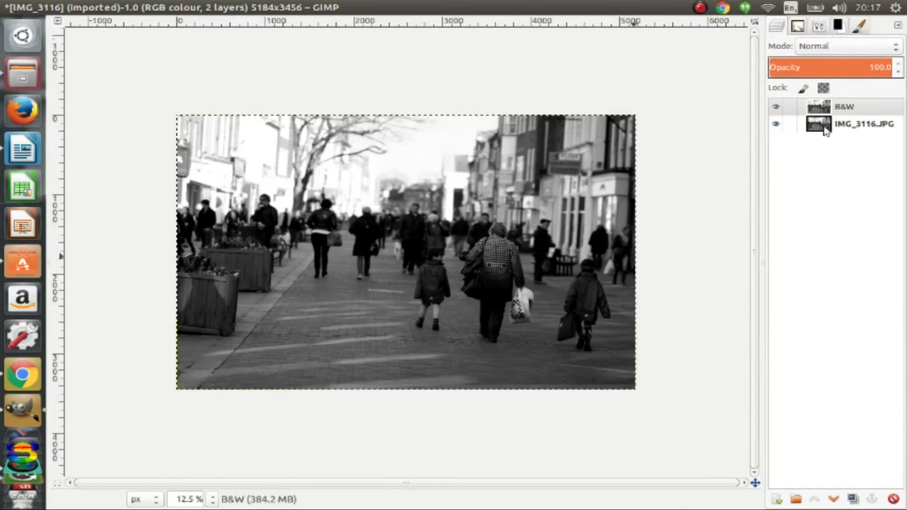
Add a white, full-opacity layer mask to the B&W layer and make the mask active for editing.
{"action": "right_click", "coordinate": [852, 106]}
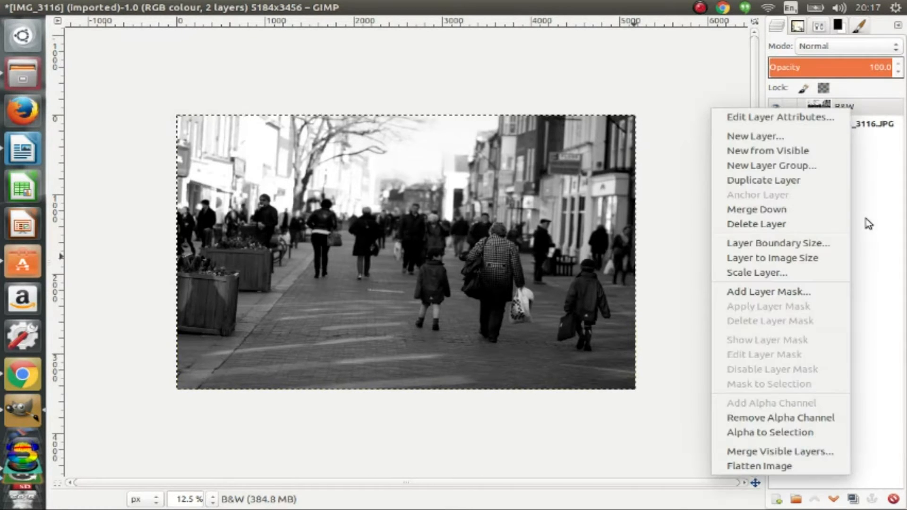
{"action": "left_click", "coordinate": [793, 292]}
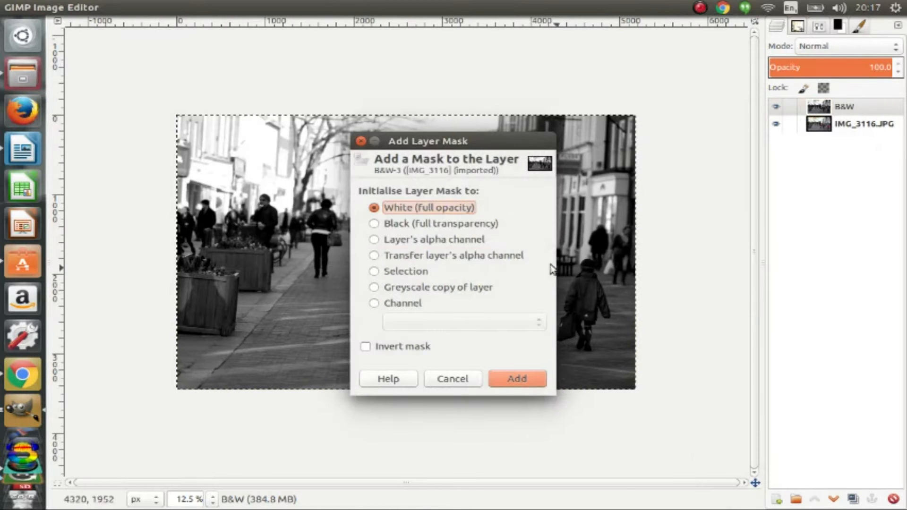
{"action": "left_click", "coordinate": [528, 384]}
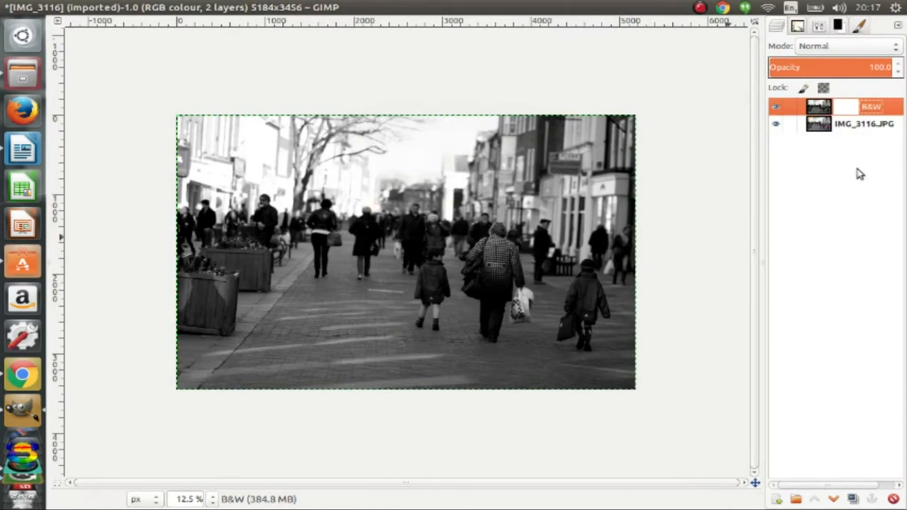
{"action": "left_click", "coordinate": [845, 112]}
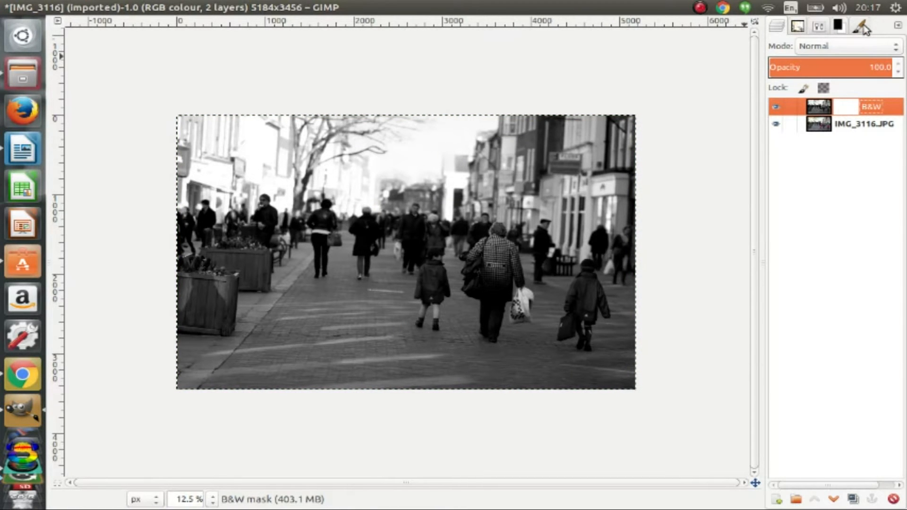
Set up the Paintbrush with the 2. Hardness 075 brush and reset its size to 51.
{"action": "left_click", "coordinate": [818, 27]}
{"action": "left_click", "coordinate": [799, 26]}
{"action": "left_click", "coordinate": [834, 98]}
{"action": "left_click", "coordinate": [819, 26]}
{"action": "left_click", "coordinate": [896, 133]}
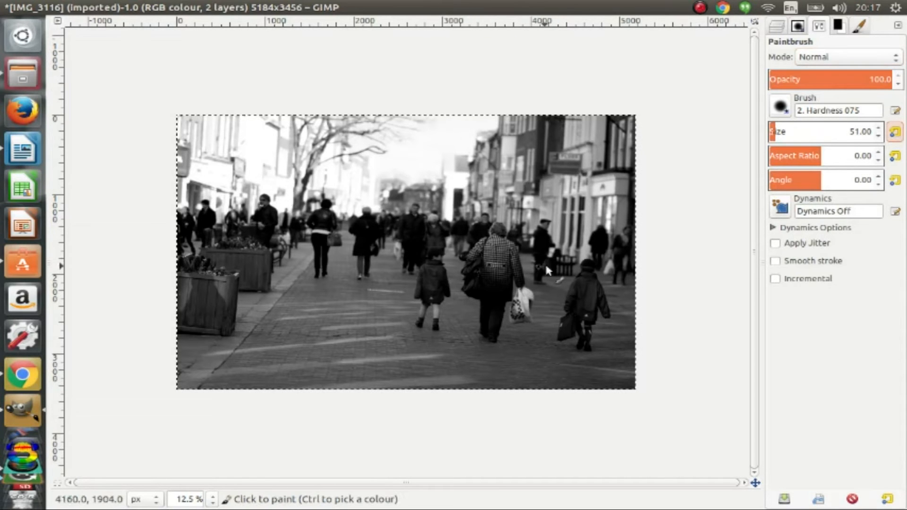
Paint black on the B&W mask over the collar and upper back of the capped child's coat to bring back its colour.
{"action": "scroll", "coordinate": [434, 267], "scroll_direction": "up", "scroll_amount": 5}
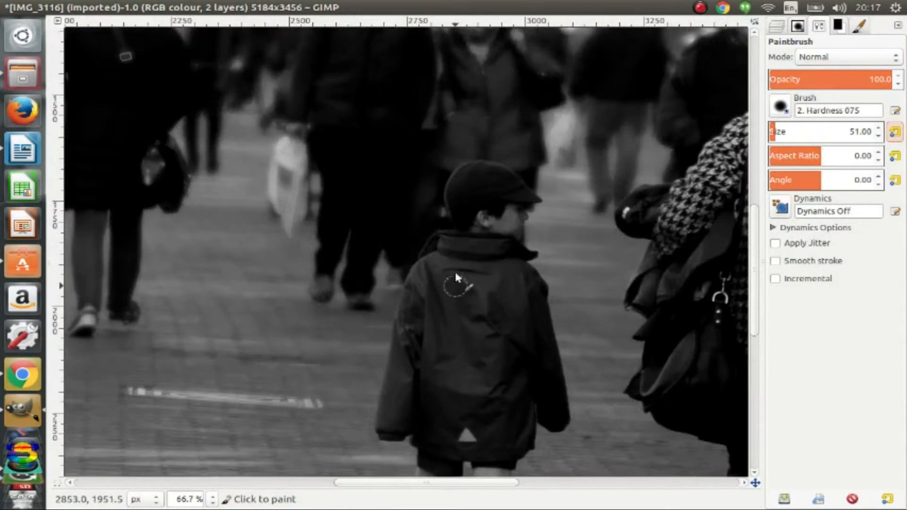
{"action": "scroll", "coordinate": [458, 262], "scroll_direction": "up", "scroll_amount": 3}
{"action": "mouse_move", "coordinate": [472, 271]}
{"action": "left_mouse_down"}
{"action": "mouse_move", "coordinate": [456, 307]}
{"action": "mouse_move", "coordinate": [400, 320]}
{"action": "mouse_move", "coordinate": [420, 264]}
{"action": "mouse_move", "coordinate": [451, 241]}
{"action": "mouse_move", "coordinate": [451, 217]}
{"action": "mouse_move", "coordinate": [414, 210]}
{"action": "mouse_move", "coordinate": [593, 218]}
{"action": "mouse_move", "coordinate": [480, 206]}
{"action": "mouse_move", "coordinate": [446, 212]}
{"action": "mouse_move", "coordinate": [613, 231]}
{"action": "mouse_move", "coordinate": [631, 245]}
{"action": "mouse_move", "coordinate": [474, 272]}
{"action": "mouse_move", "coordinate": [578, 276]}
{"action": "mouse_move", "coordinate": [438, 295]}
{"action": "mouse_move", "coordinate": [476, 285]}
{"action": "mouse_move", "coordinate": [443, 358]}
{"action": "mouse_move", "coordinate": [458, 328]}
{"action": "mouse_move", "coordinate": [524, 317]}
{"action": "mouse_move", "coordinate": [543, 298]}
{"action": "mouse_move", "coordinate": [572, 291]}
{"action": "mouse_move", "coordinate": [506, 388]}
{"action": "mouse_move", "coordinate": [448, 378]}
{"action": "mouse_move", "coordinate": [399, 355]}
{"action": "mouse_move", "coordinate": [378, 302]}
{"action": "left_mouse_up"}
{"action": "mouse_move", "coordinate": [396, 263]}
{"action": "left_mouse_down"}
{"action": "mouse_move", "coordinate": [363, 276]}
{"action": "mouse_move", "coordinate": [420, 243]}
{"action": "mouse_move", "coordinate": [361, 293]}
{"action": "mouse_move", "coordinate": [334, 341]}
{"action": "mouse_move", "coordinate": [348, 289]}
{"action": "mouse_move", "coordinate": [320, 320]}
{"action": "mouse_move", "coordinate": [318, 384]}
{"action": "mouse_move", "coordinate": [415, 321]}
{"action": "left_mouse_up"}
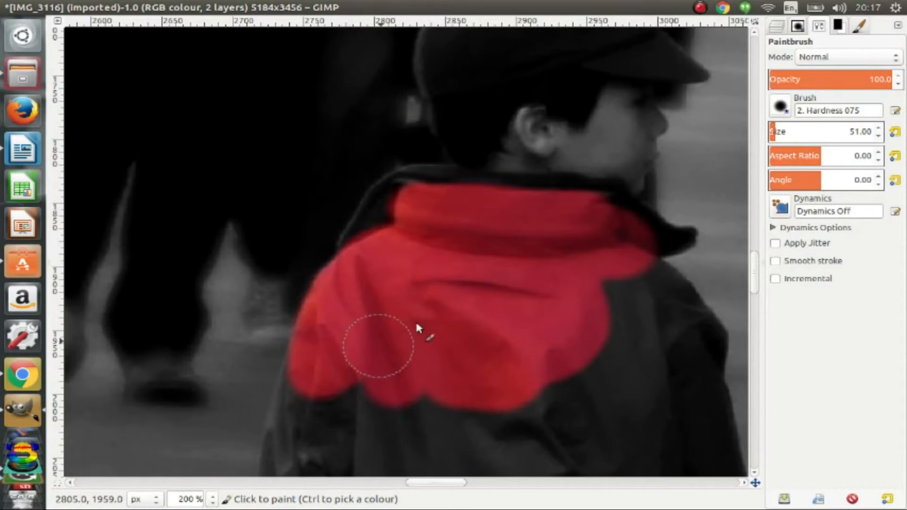
Reveal the original colour along the capped child's left sleeve by painting black on the mask down to the cuff.
{"action": "scroll", "coordinate": [415, 321], "scroll_direction": "down", "scroll_amount": 5}
{"action": "mouse_move", "coordinate": [346, 164]}
{"action": "left_mouse_down"}
{"action": "mouse_move", "coordinate": [304, 302]}
{"action": "mouse_move", "coordinate": [322, 154]}
{"action": "mouse_move", "coordinate": [312, 164]}
{"action": "mouse_move", "coordinate": [283, 346]}
{"action": "mouse_move", "coordinate": [337, 321]}
{"action": "mouse_move", "coordinate": [392, 190]}
{"action": "left_mouse_up"}
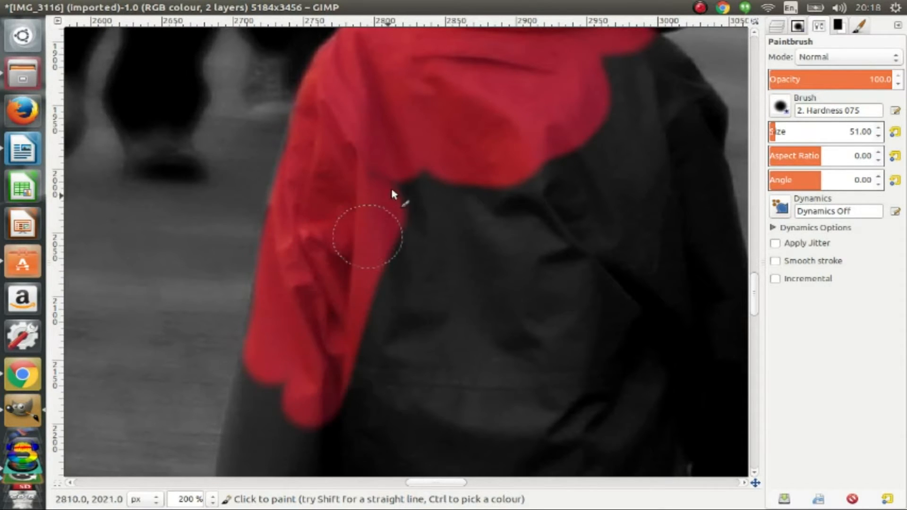
{"action": "scroll", "coordinate": [391, 187], "scroll_direction": "down", "scroll_amount": 2}
{"action": "left_click_drag", "start_coordinate": [314, 185], "coordinate": [310, 186]}
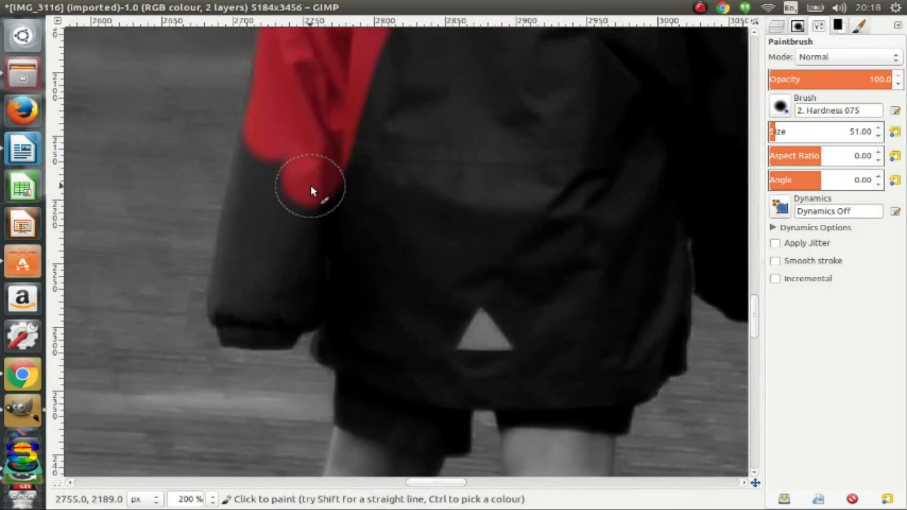
{"action": "mouse_move", "coordinate": [311, 189]}
{"action": "left_mouse_down"}
{"action": "mouse_move", "coordinate": [282, 239]}
{"action": "mouse_move", "coordinate": [307, 170]}
{"action": "mouse_move", "coordinate": [280, 232]}
{"action": "mouse_move", "coordinate": [274, 144]}
{"action": "mouse_move", "coordinate": [238, 318]}
{"action": "mouse_move", "coordinate": [259, 322]}
{"action": "mouse_move", "coordinate": [282, 298]}
{"action": "mouse_move", "coordinate": [309, 232]}
{"action": "mouse_move", "coordinate": [297, 281]}
{"action": "mouse_move", "coordinate": [305, 311]}
{"action": "mouse_move", "coordinate": [320, 216]}
{"action": "mouse_move", "coordinate": [353, 116]}
{"action": "mouse_move", "coordinate": [295, 231]}
{"action": "mouse_move", "coordinate": [281, 331]}
{"action": "mouse_move", "coordinate": [244, 331]}
{"action": "mouse_move", "coordinate": [452, 200]}
{"action": "mouse_move", "coordinate": [466, 133]}
{"action": "mouse_move", "coordinate": [276, 198]}
{"action": "mouse_move", "coordinate": [402, 218]}
{"action": "mouse_move", "coordinate": [345, 244]}
{"action": "mouse_move", "coordinate": [379, 227]}
{"action": "mouse_move", "coordinate": [425, 171]}
{"action": "mouse_move", "coordinate": [425, 112]}
{"action": "left_mouse_up"}
Paint the mask black over the rest of the capped child's coat, covering the right sleeve, lower back and hem.
{"action": "scroll", "coordinate": [491, 240], "scroll_direction": "up", "scroll_amount": 5}
{"action": "mouse_move", "coordinate": [379, 300]}
{"action": "left_mouse_down"}
{"action": "mouse_move", "coordinate": [346, 318]}
{"action": "mouse_move", "coordinate": [451, 183]}
{"action": "mouse_move", "coordinate": [512, 222]}
{"action": "mouse_move", "coordinate": [503, 265]}
{"action": "mouse_move", "coordinate": [413, 279]}
{"action": "mouse_move", "coordinate": [559, 221]}
{"action": "mouse_move", "coordinate": [487, 352]}
{"action": "mouse_move", "coordinate": [591, 66]}
{"action": "left_mouse_up"}
{"action": "scroll", "coordinate": [598, 217], "scroll_direction": "up", "scroll_amount": 5}
{"action": "left_click_drag", "start_coordinate": [599, 225], "coordinate": [680, 370]}
{"action": "scroll", "coordinate": [678, 369], "scroll_direction": "down", "scroll_amount": 2}
{"action": "left_click_drag", "start_coordinate": [422, 484], "coordinate": [446, 484]}
{"action": "mouse_move", "coordinate": [406, 71]}
{"action": "left_mouse_down"}
{"action": "mouse_move", "coordinate": [450, 152]}
{"action": "mouse_move", "coordinate": [409, 207]}
{"action": "mouse_move", "coordinate": [454, 208]}
{"action": "mouse_move", "coordinate": [474, 334]}
{"action": "left_mouse_up"}
{"action": "mouse_move", "coordinate": [475, 337]}
{"action": "left_mouse_down"}
{"action": "mouse_move", "coordinate": [403, 141]}
{"action": "mouse_move", "coordinate": [408, 322]}
{"action": "mouse_move", "coordinate": [442, 290]}
{"action": "mouse_move", "coordinate": [409, 90]}
{"action": "left_mouse_up"}
{"action": "left_click_drag", "start_coordinate": [412, 140], "coordinate": [652, 80]}
{"action": "mouse_move", "coordinate": [545, 86]}
{"action": "left_mouse_down"}
{"action": "mouse_move", "coordinate": [422, 242]}
{"action": "mouse_move", "coordinate": [300, 277]}
{"action": "mouse_move", "coordinate": [250, 310]}
{"action": "mouse_move", "coordinate": [401, 244]}
{"action": "mouse_move", "coordinate": [443, 239]}
{"action": "mouse_move", "coordinate": [525, 108]}
{"action": "mouse_move", "coordinate": [573, 224]}
{"action": "mouse_move", "coordinate": [485, 320]}
{"action": "mouse_move", "coordinate": [337, 320]}
{"action": "mouse_move", "coordinate": [309, 339]}
{"action": "mouse_move", "coordinate": [474, 349]}
{"action": "mouse_move", "coordinate": [570, 326]}
{"action": "mouse_move", "coordinate": [264, 323]}
{"action": "left_mouse_up"}
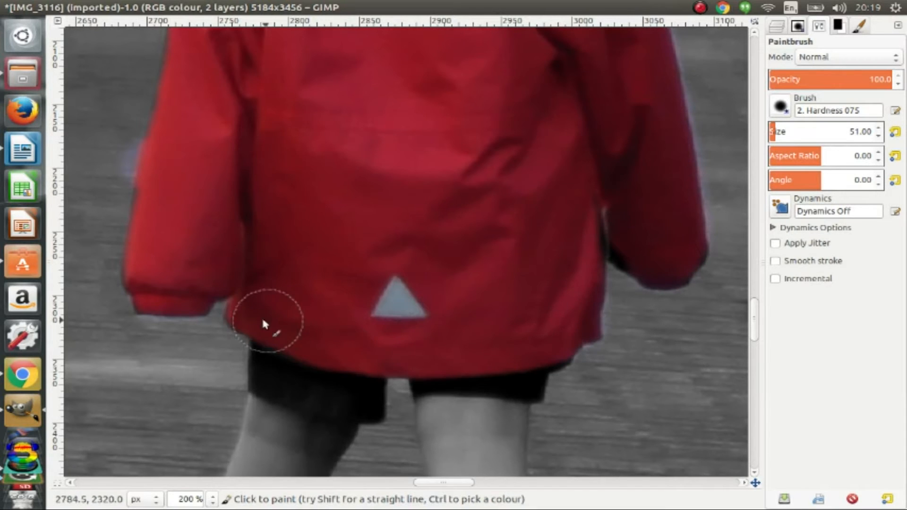
Reveal the coat's outer collar edges and the child's red cap on the mask, undoing a stray stroke along the way.
{"action": "left_click_drag", "start_coordinate": [548, 196], "coordinate": [399, 366]}
{"action": "left_click_drag", "start_coordinate": [273, 195], "coordinate": [269, 398]}
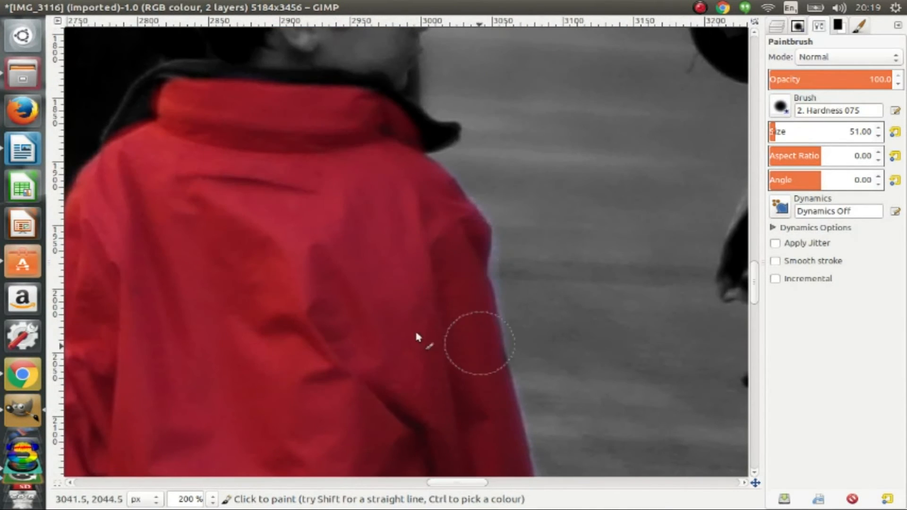
{"action": "left_click_drag", "start_coordinate": [231, 133], "coordinate": [485, 188]}
{"action": "mouse_move", "coordinate": [428, 175]}
{"action": "left_mouse_down"}
{"action": "mouse_move", "coordinate": [408, 155]}
{"action": "mouse_move", "coordinate": [686, 198]}
{"action": "mouse_move", "coordinate": [629, 337]}
{"action": "left_mouse_up"}
{"action": "mouse_move", "coordinate": [440, 109]}
{"action": "left_mouse_down"}
{"action": "mouse_move", "coordinate": [425, 87]}
{"action": "mouse_move", "coordinate": [394, 151]}
{"action": "mouse_move", "coordinate": [518, 129]}
{"action": "mouse_move", "coordinate": [447, 76]}
{"action": "mouse_move", "coordinate": [549, 93]}
{"action": "mouse_move", "coordinate": [618, 158]}
{"action": "left_mouse_up"}
{"action": "key", "text": "ctrl+z"}
{"action": "left_click", "coordinate": [444, 114]}
{"action": "mouse_move", "coordinate": [444, 114]}
{"action": "left_mouse_down"}
{"action": "mouse_move", "coordinate": [444, 80]}
{"action": "mouse_move", "coordinate": [410, 101]}
{"action": "mouse_move", "coordinate": [391, 166]}
{"action": "mouse_move", "coordinate": [557, 121]}
{"action": "mouse_move", "coordinate": [475, 108]}
{"action": "mouse_move", "coordinate": [448, 83]}
{"action": "mouse_move", "coordinate": [466, 70]}
{"action": "mouse_move", "coordinate": [514, 74]}
{"action": "mouse_move", "coordinate": [604, 142]}
{"action": "mouse_move", "coordinate": [649, 160]}
{"action": "mouse_move", "coordinate": [578, 151]}
{"action": "mouse_move", "coordinate": [521, 128]}
{"action": "mouse_move", "coordinate": [516, 87]}
{"action": "left_mouse_up"}
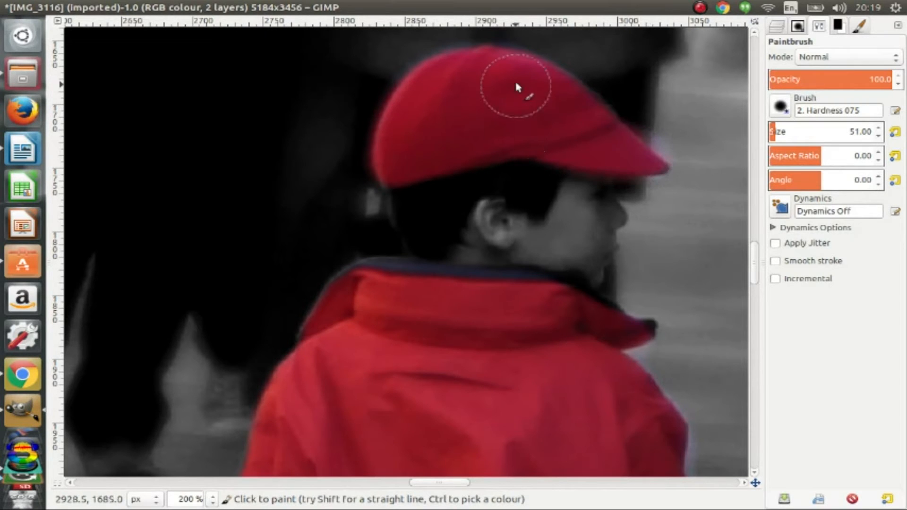
Reduce the paintbrush size to 12 and swap the foreground colour to white for correcting the mask near the coat hem.
{"action": "left_click_drag", "start_coordinate": [478, 232], "coordinate": [467, 250]}
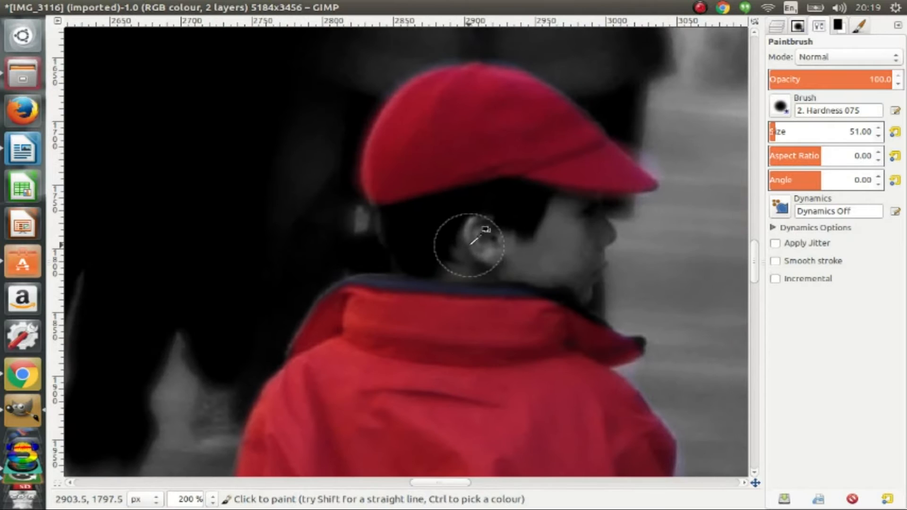
{"action": "scroll", "coordinate": [469, 245], "scroll_direction": "down", "scroll_amount": 4}
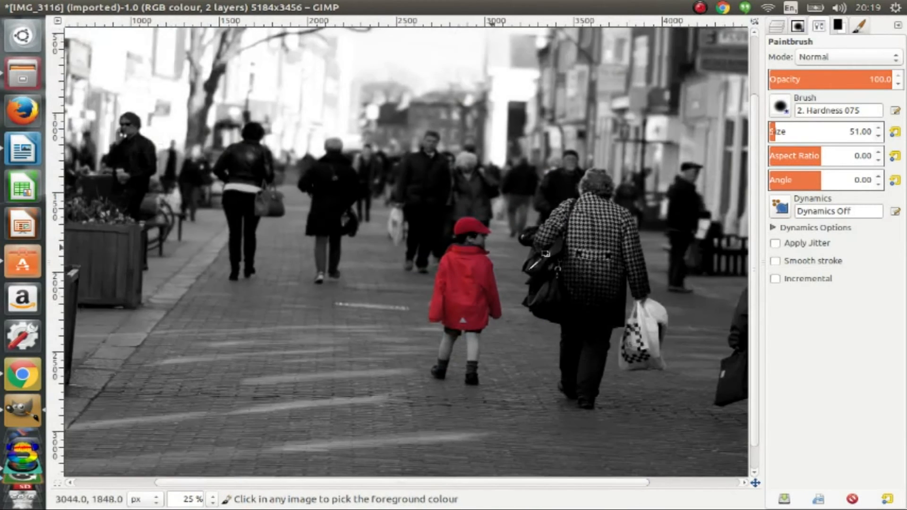
{"action": "scroll", "coordinate": [546, 254], "scroll_direction": "up", "scroll_amount": 3}
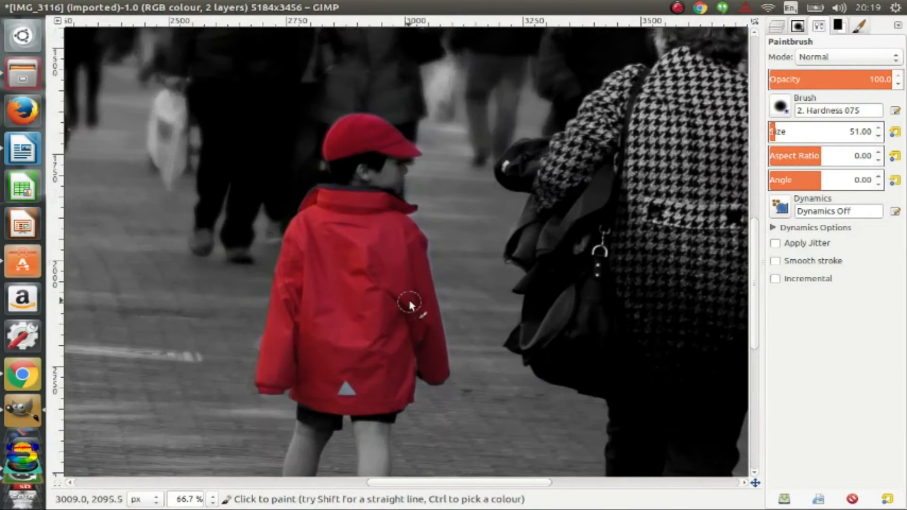
{"action": "scroll", "coordinate": [403, 301], "scroll_direction": "down", "scroll_amount": 3}
{"action": "scroll", "coordinate": [378, 258], "scroll_direction": "up", "scroll_amount": 1, "text": "ctrl"}
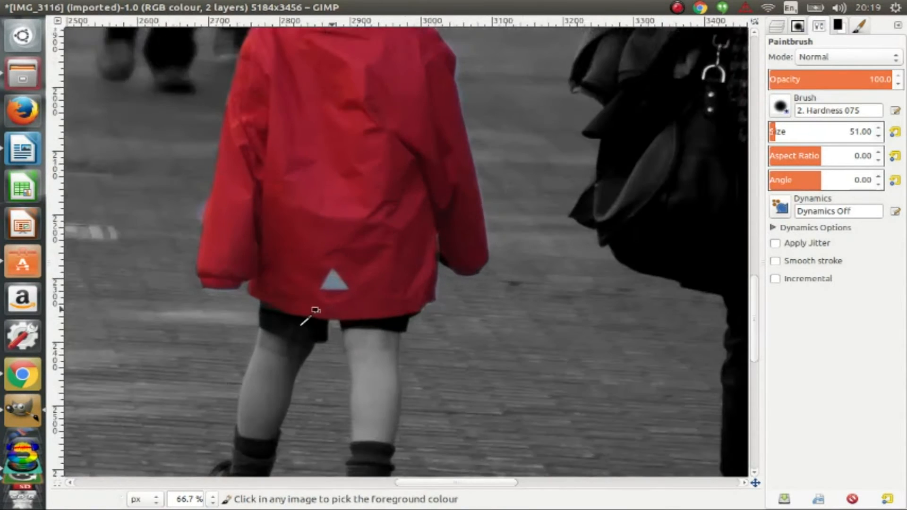
{"action": "scroll", "coordinate": [301, 325], "scroll_direction": "up", "scroll_amount": 4, "text": "ctrl"}
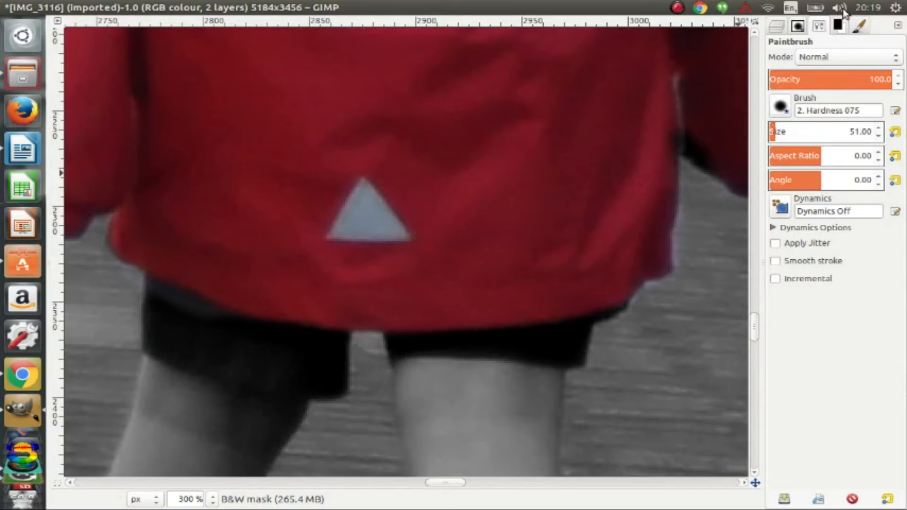
{"action": "left_click", "coordinate": [798, 26]}
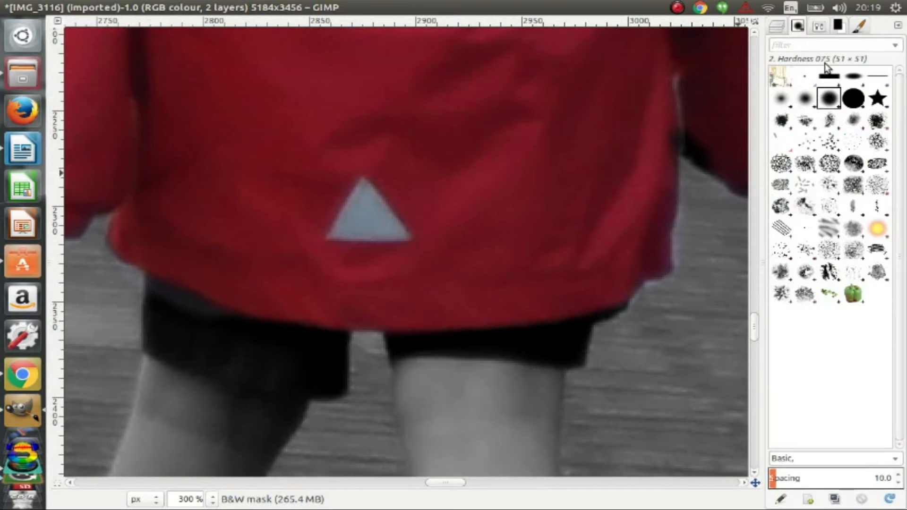
{"action": "left_click", "coordinate": [821, 28]}
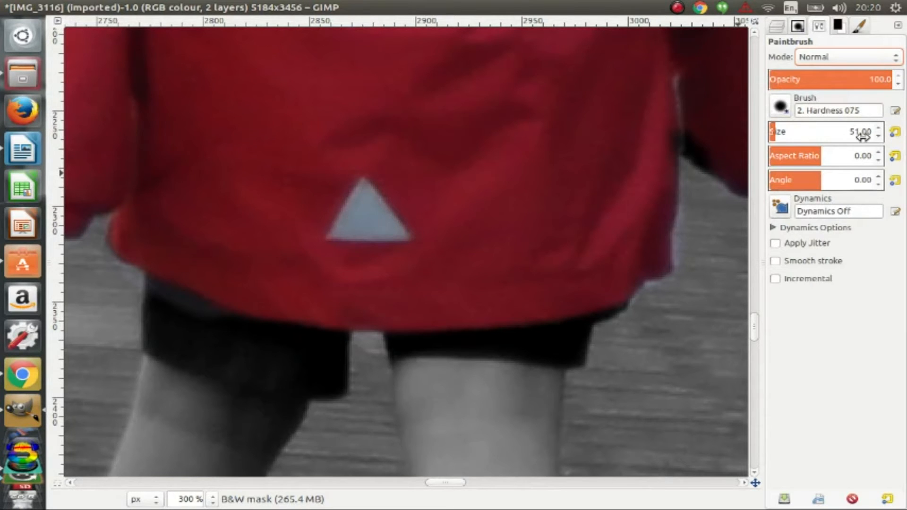
{"action": "left_click", "coordinate": [878, 135]}
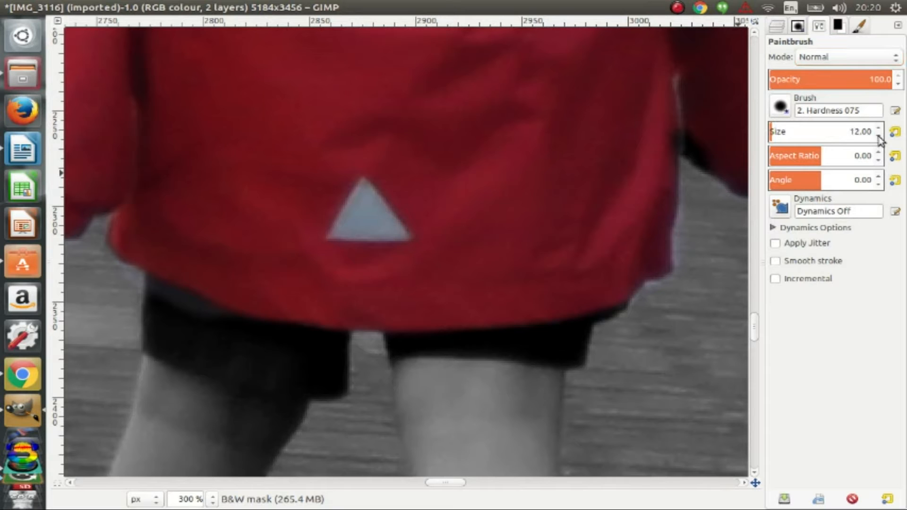
{"action": "left_click", "coordinate": [838, 26]}
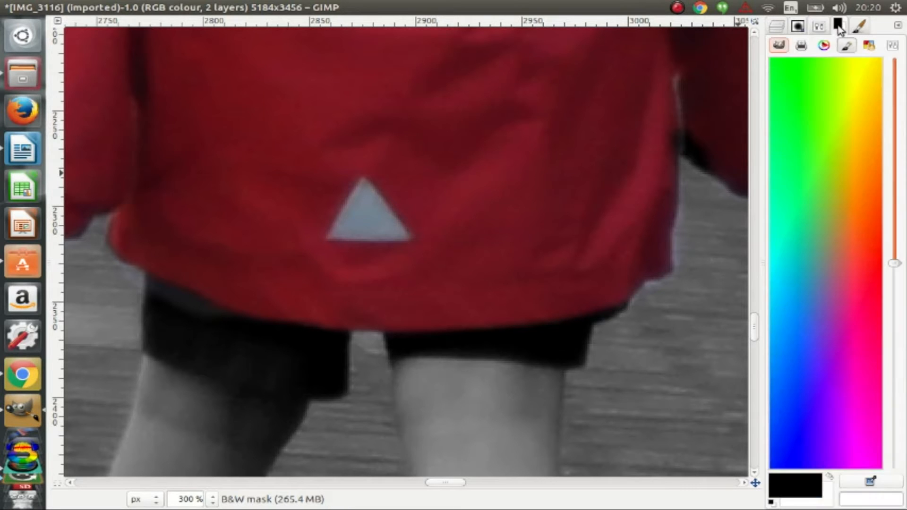
{"action": "left_click", "coordinate": [829, 476]}
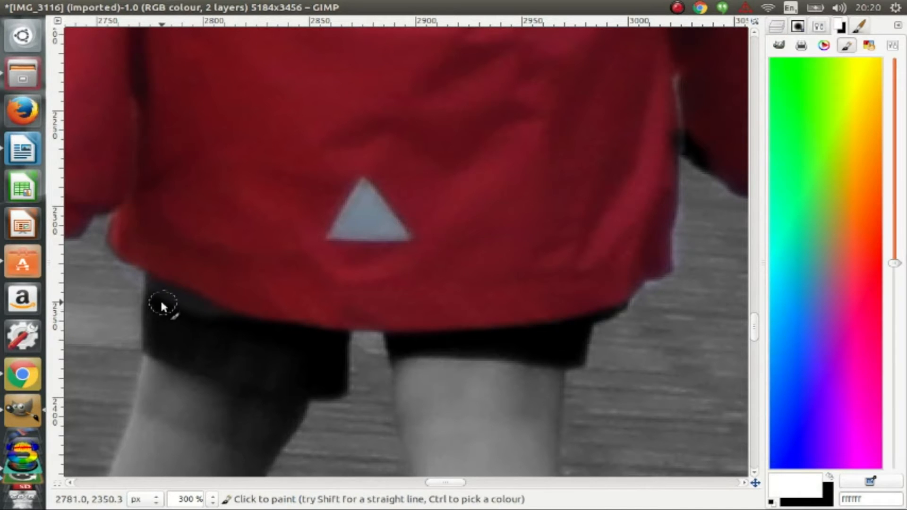
Paint white on the mask to return the shorts below the coat hem and the dark collar lining to black and white.
{"action": "left_click_drag", "start_coordinate": [151, 291], "coordinate": [209, 319]}
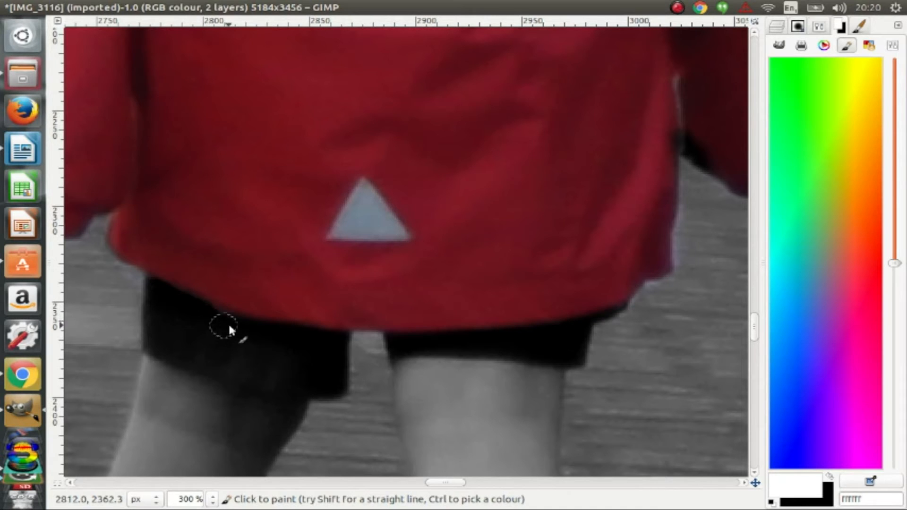
{"action": "left_click_drag", "start_coordinate": [205, 313], "coordinate": [291, 330]}
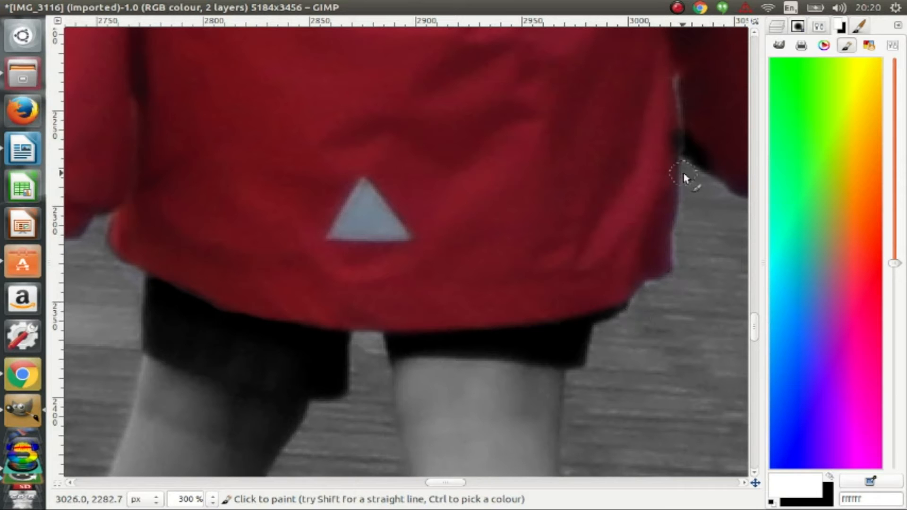
{"action": "scroll", "coordinate": [687, 277], "scroll_direction": "up", "scroll_amount": 5}
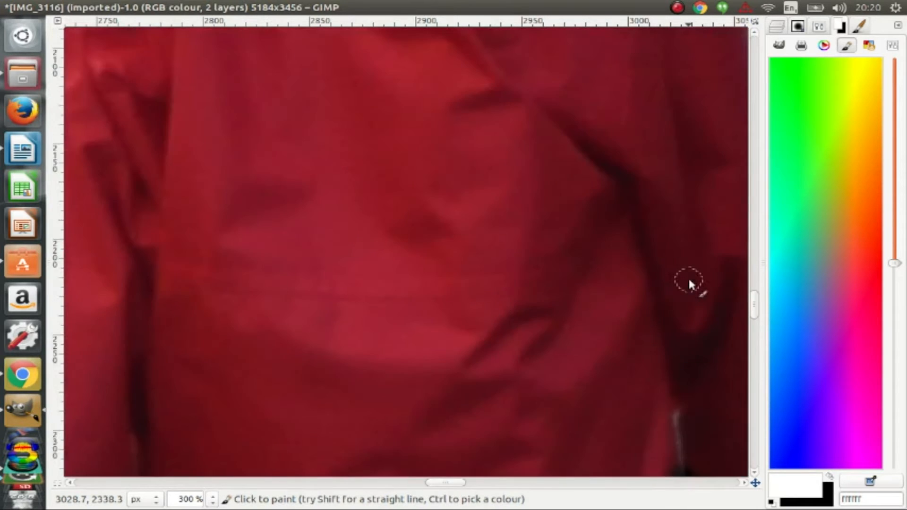
{"action": "scroll", "coordinate": [669, 269], "scroll_direction": "up", "scroll_amount": 6}
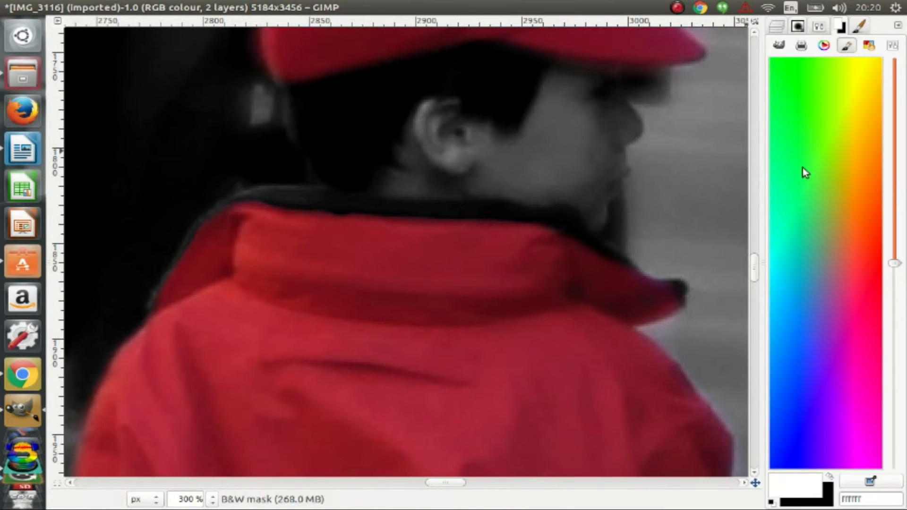
Swap the foreground back to black and restore the colour at the pointed tip of the coat's collar.
{"action": "left_click", "coordinate": [830, 477]}
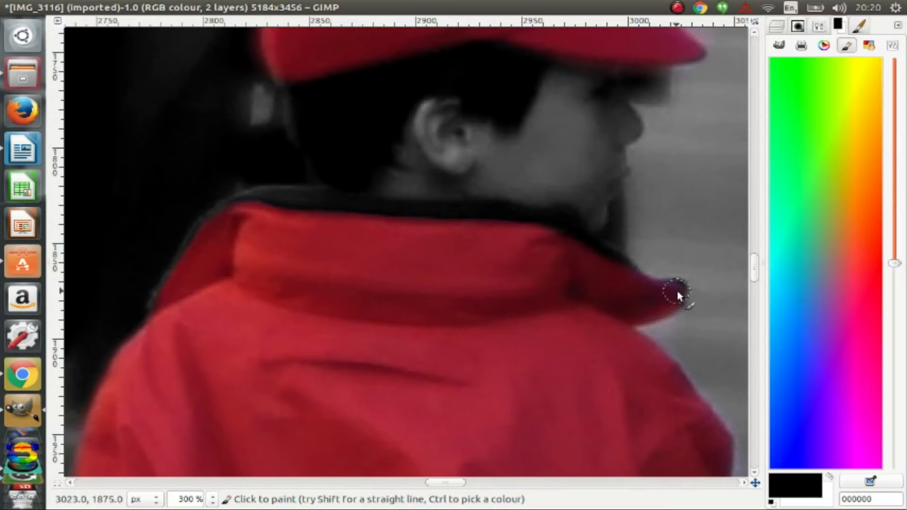
{"action": "scroll", "coordinate": [602, 207], "scroll_direction": "up", "scroll_amount": 8}
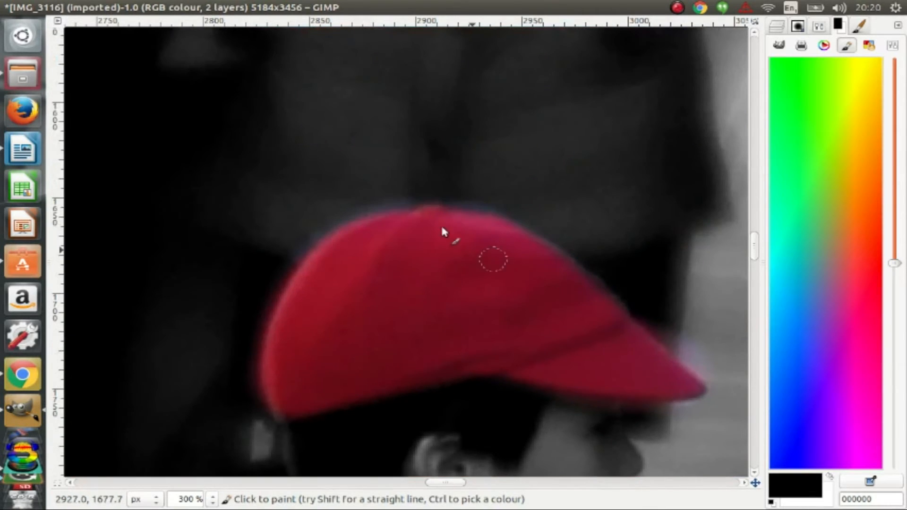
Swap the foreground to white and clean the colour spill around the back and top edges of the red cap.
{"action": "left_click", "coordinate": [832, 477]}
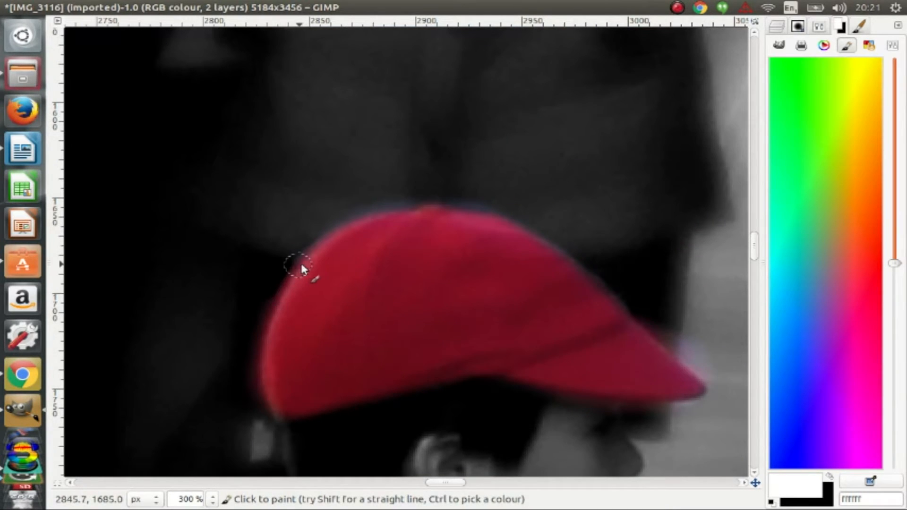
{"action": "scroll", "coordinate": [308, 255], "scroll_direction": "up", "scroll_amount": 3}
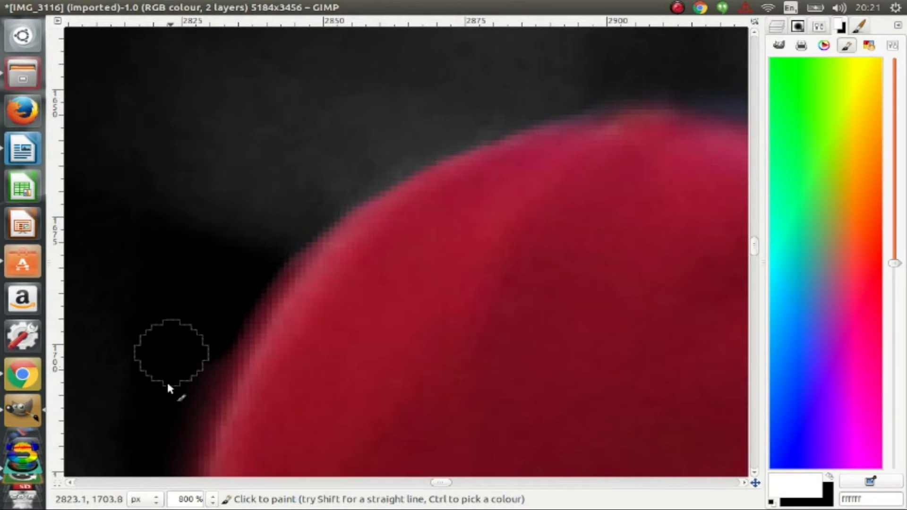
{"action": "scroll", "coordinate": [190, 310], "scroll_direction": "down", "scroll_amount": 1}
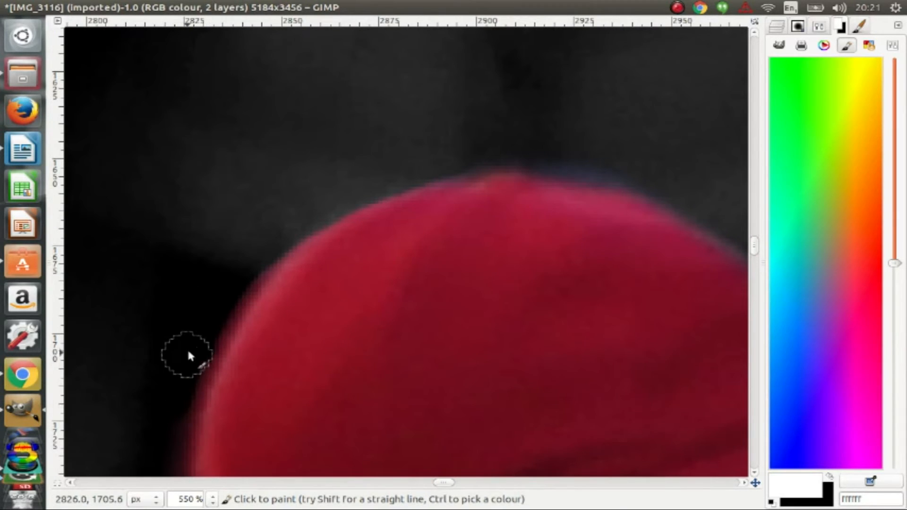
{"action": "scroll", "coordinate": [166, 326], "scroll_direction": "down", "scroll_amount": 3}
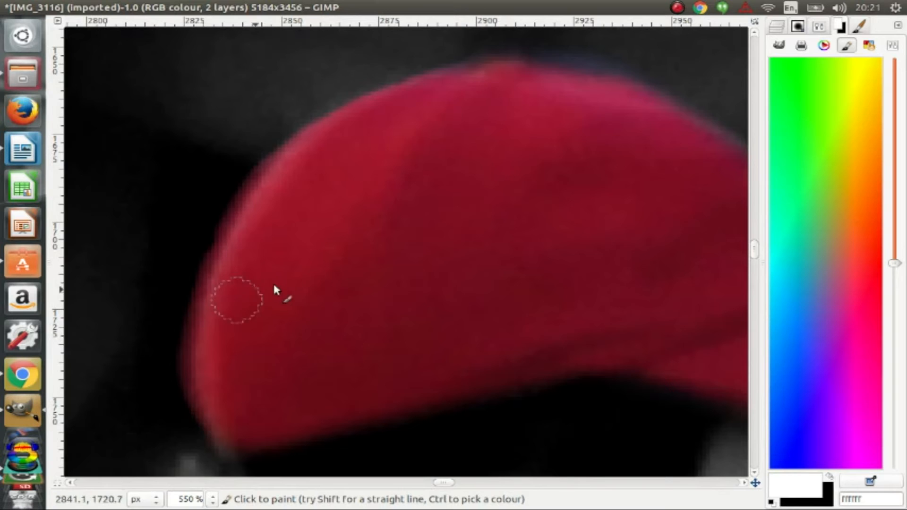
{"action": "scroll", "coordinate": [378, 279], "scroll_direction": "down", "scroll_amount": 5}
{"action": "scroll", "coordinate": [510, 265], "scroll_direction": "up", "scroll_amount": 11}
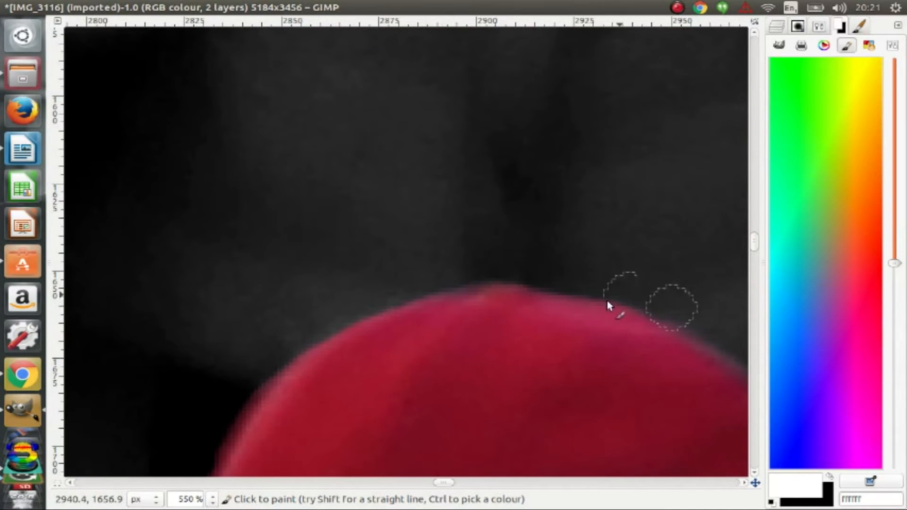
Paint white on the mask along the cap's front slope and around its peak to remove the remaining colour fringe.
{"action": "left_click_drag", "start_coordinate": [534, 406], "coordinate": [199, 361]}
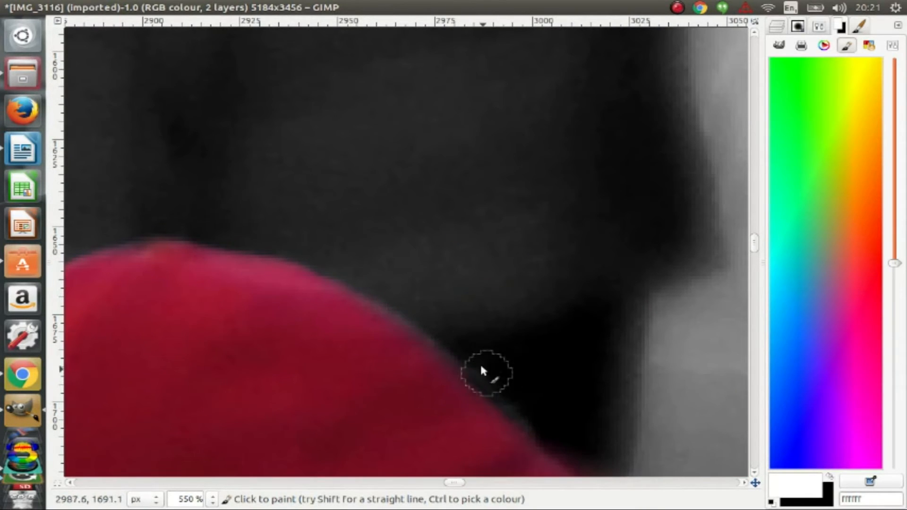
{"action": "left_click_drag", "start_coordinate": [254, 141], "coordinate": [350, 196]}
{"action": "left_click_drag", "start_coordinate": [521, 329], "coordinate": [133, 56]}
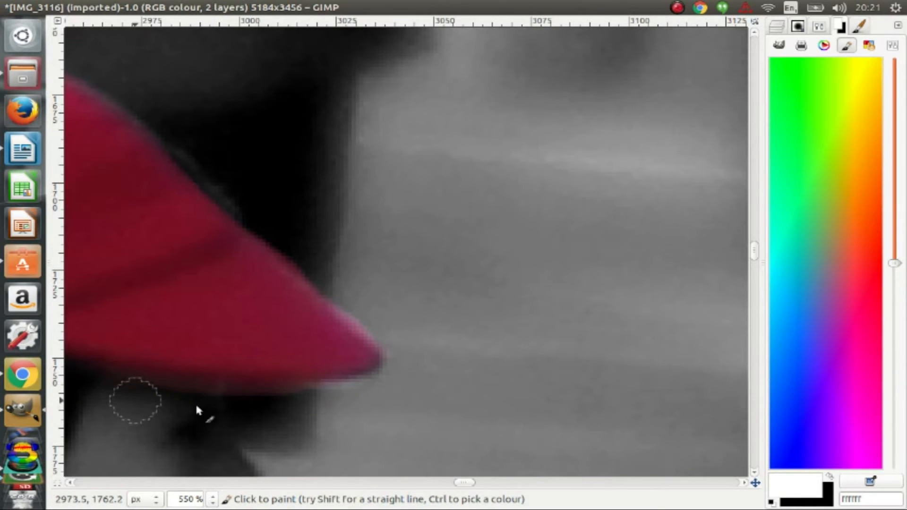
Paint black on the B&W layer's mask to restore the red colour of the second child's coat.
{"action": "scroll", "coordinate": [460, 303], "scroll_direction": "down", "scroll_amount": 5, "text": "ctrl"}
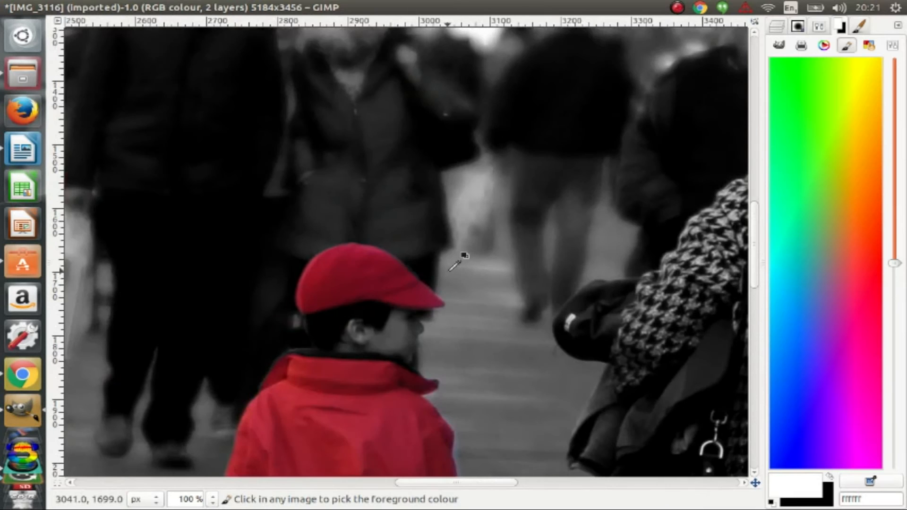
{"action": "scroll", "coordinate": [461, 260], "scroll_direction": "down", "scroll_amount": 2, "text": "ctrl"}
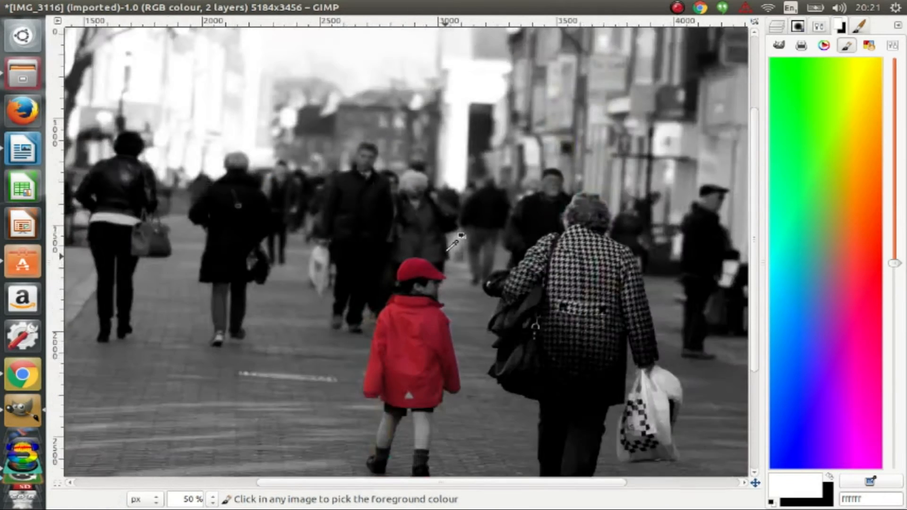
{"action": "scroll", "coordinate": [448, 250], "scroll_direction": "down", "scroll_amount": 3, "text": "ctrl"}
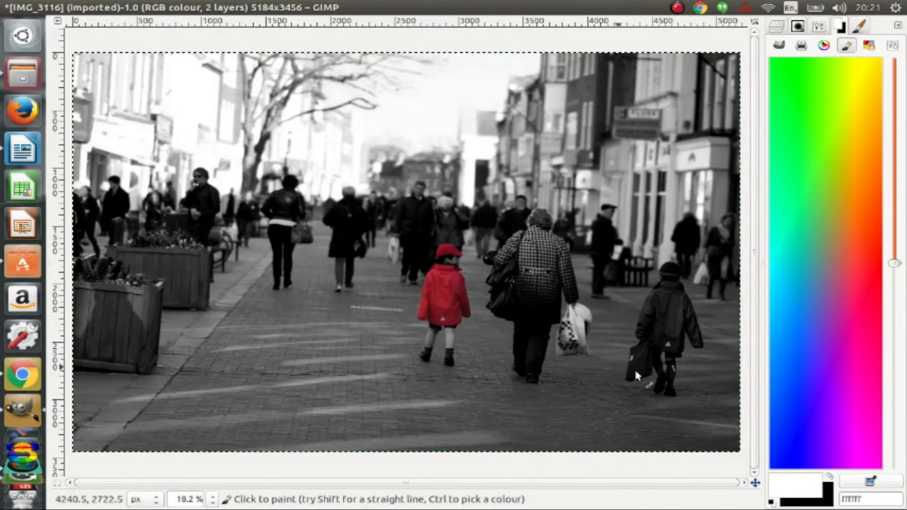
{"action": "scroll", "coordinate": [652, 361], "scroll_direction": "up", "scroll_amount": 5, "text": "ctrl"}
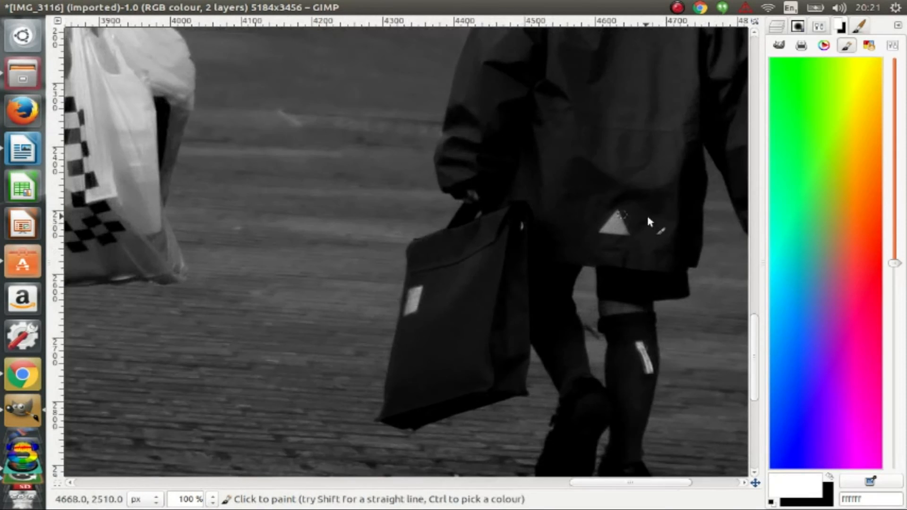
{"action": "scroll", "coordinate": [646, 213], "scroll_direction": "up", "scroll_amount": 3}
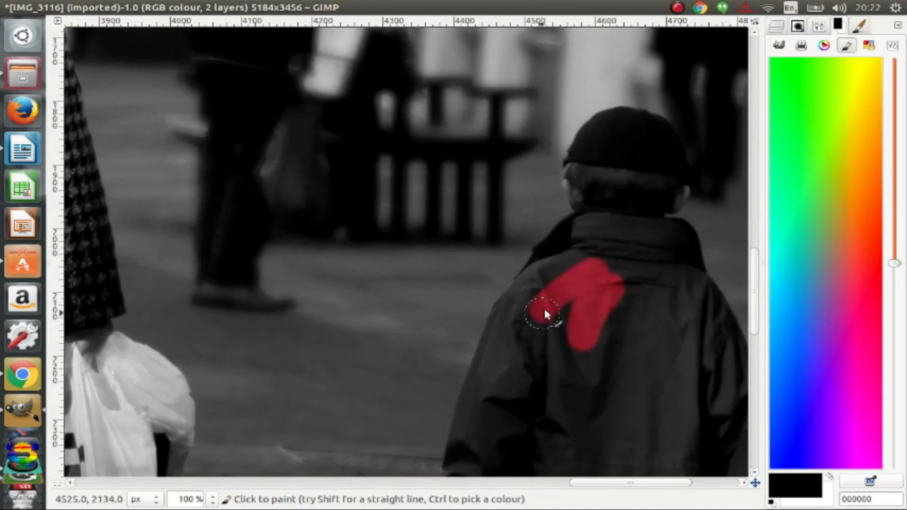
{"action": "mouse_move", "coordinate": [546, 307]}
{"action": "left_mouse_down"}
{"action": "mouse_move", "coordinate": [496, 225]}
{"action": "mouse_move", "coordinate": [645, 187]}
{"action": "left_mouse_up"}
{"action": "scroll", "coordinate": [496, 225], "scroll_direction": "down", "scroll_amount": 2}
{"action": "left_click_drag", "start_coordinate": [548, 255], "coordinate": [677, 252]}
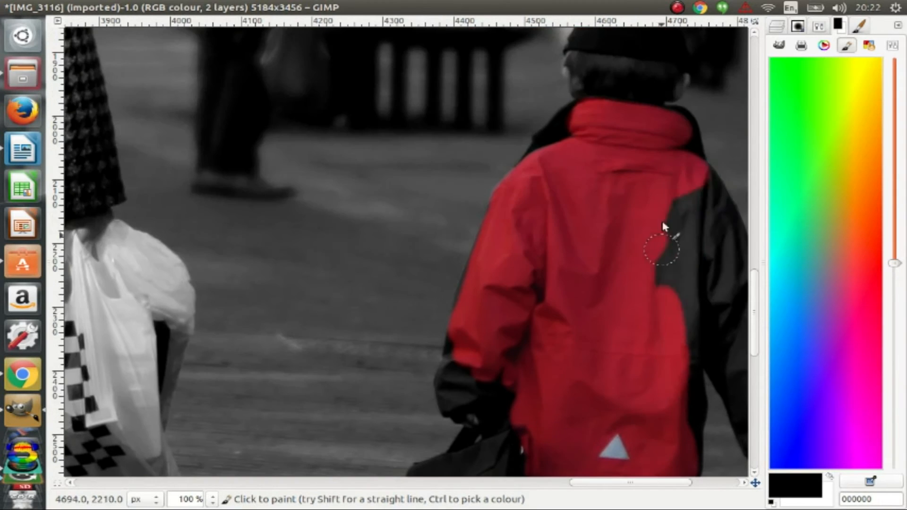
{"action": "left_click_drag", "start_coordinate": [664, 227], "coordinate": [708, 425]}
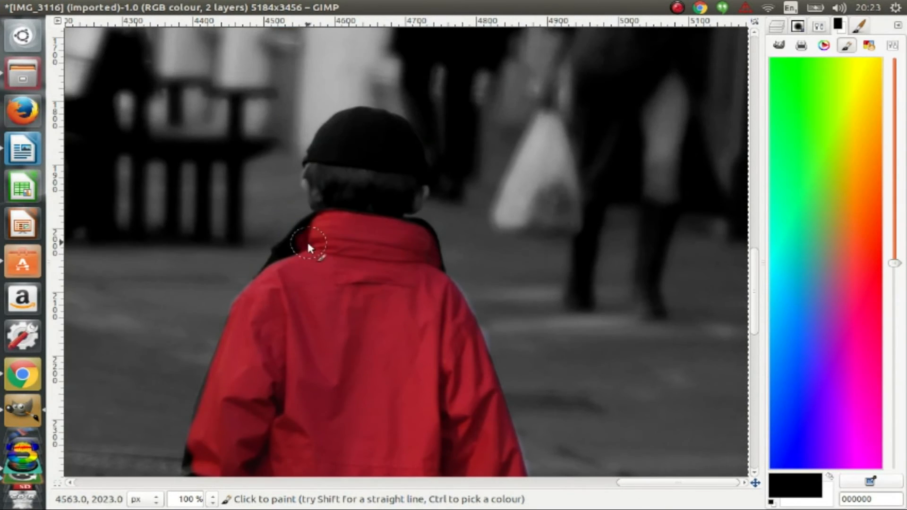
Restore the red of the second child's cap, bag-side cuff and carried bag by painting black on the mask.
{"action": "left_click_drag", "start_coordinate": [309, 152], "coordinate": [380, 159]}
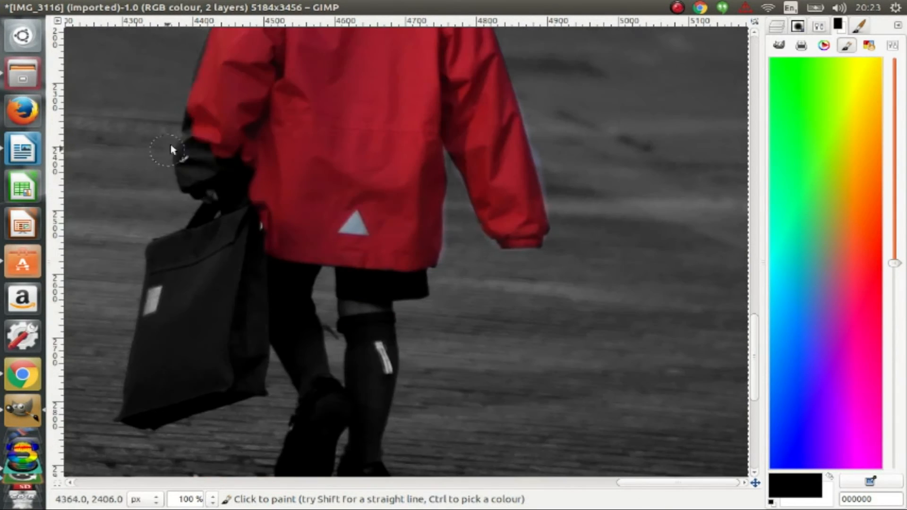
{"action": "mouse_move", "coordinate": [185, 144]}
{"action": "left_mouse_down"}
{"action": "mouse_move", "coordinate": [222, 152]}
{"action": "mouse_move", "coordinate": [243, 379]}
{"action": "mouse_move", "coordinate": [250, 367]}
{"action": "mouse_move", "coordinate": [158, 416]}
{"action": "left_mouse_up"}
{"action": "left_click_drag", "start_coordinate": [170, 368], "coordinate": [204, 289]}
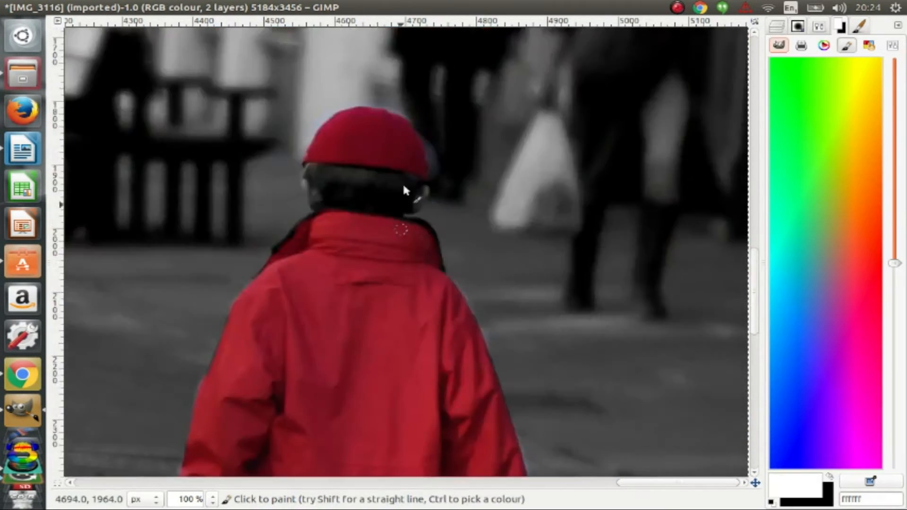
Paint white on the mask around the second child's cap and its lower edge at the hair to remove colour spill.
{"action": "scroll", "coordinate": [403, 182], "scroll_direction": "up", "scroll_amount": 3}
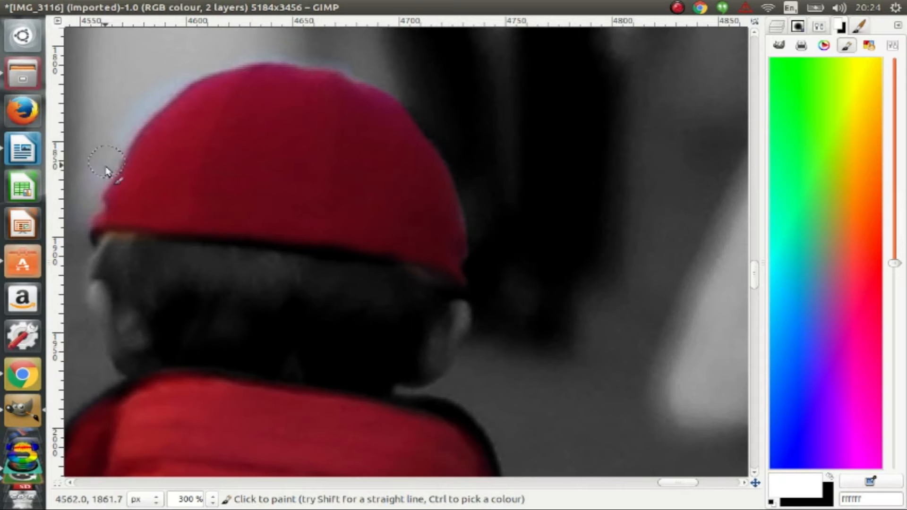
{"action": "mouse_move", "coordinate": [191, 66]}
{"action": "left_mouse_down"}
{"action": "mouse_move", "coordinate": [284, 52]}
{"action": "mouse_move", "coordinate": [401, 95]}
{"action": "left_mouse_up"}
{"action": "key", "text": "x"}
{"action": "scroll", "coordinate": [317, 85], "scroll_direction": "down", "scroll_amount": 2}
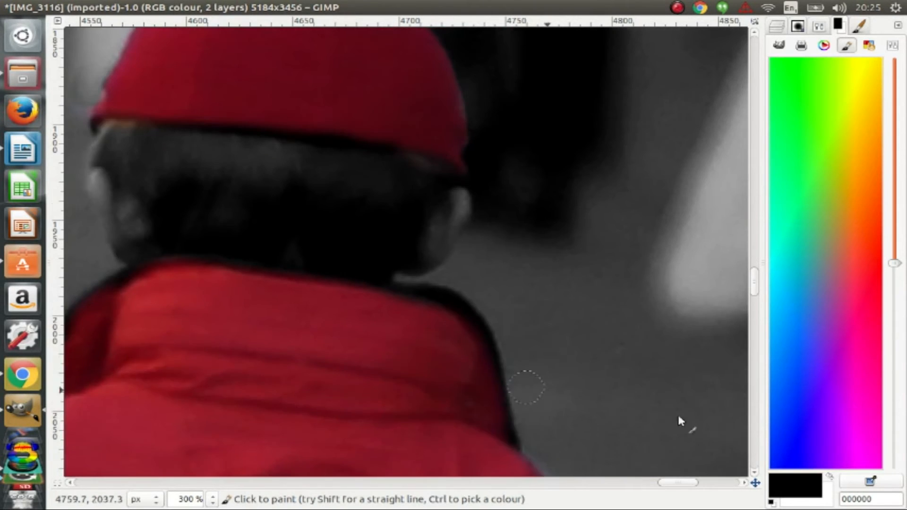
{"action": "key", "text": "x"}
{"action": "left_click_drag", "start_coordinate": [114, 146], "coordinate": [113, 137]}
Clean the colour fringe along the second child's collar and shoulder edge on the free-arm side with white on the mask.
{"action": "scroll", "coordinate": [347, 236], "scroll_direction": "down", "scroll_amount": 4}
{"action": "scroll", "coordinate": [404, 324], "scroll_direction": "up", "scroll_amount": 5}
{"action": "mouse_move", "coordinate": [345, 213]}
{"action": "left_mouse_down"}
{"action": "mouse_move", "coordinate": [403, 302]}
{"action": "mouse_move", "coordinate": [418, 347]}
{"action": "left_mouse_up"}
{"action": "scroll", "coordinate": [421, 345], "scroll_direction": "down", "scroll_amount": 5}
{"action": "left_click_drag", "start_coordinate": [428, 123], "coordinate": [464, 206]}
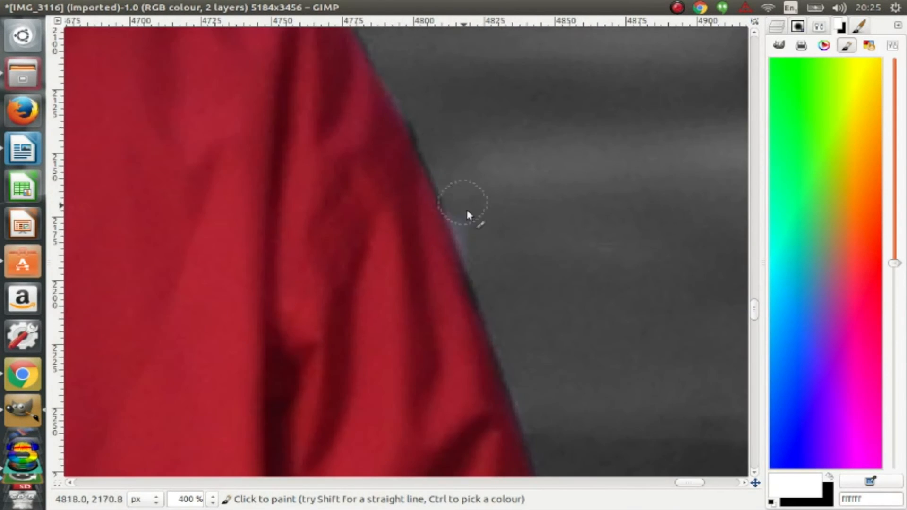
Paint white on the mask down the outer edge of the free-arm sleeve towards the cuff to remove the fringe.
{"action": "scroll", "coordinate": [510, 312], "scroll_direction": "down", "scroll_amount": 6}
{"action": "left_click_drag", "start_coordinate": [534, 89], "coordinate": [608, 306]}
{"action": "scroll", "coordinate": [611, 303], "scroll_direction": "down", "scroll_amount": 2}
{"action": "left_click_drag", "start_coordinate": [621, 118], "coordinate": [668, 296]}
{"action": "scroll", "coordinate": [673, 265], "scroll_direction": "down", "scroll_amount": 3}
{"action": "scroll", "coordinate": [675, 56], "scroll_direction": "up", "scroll_amount": 1}
{"action": "left_click_drag", "start_coordinate": [677, 86], "coordinate": [715, 232]}
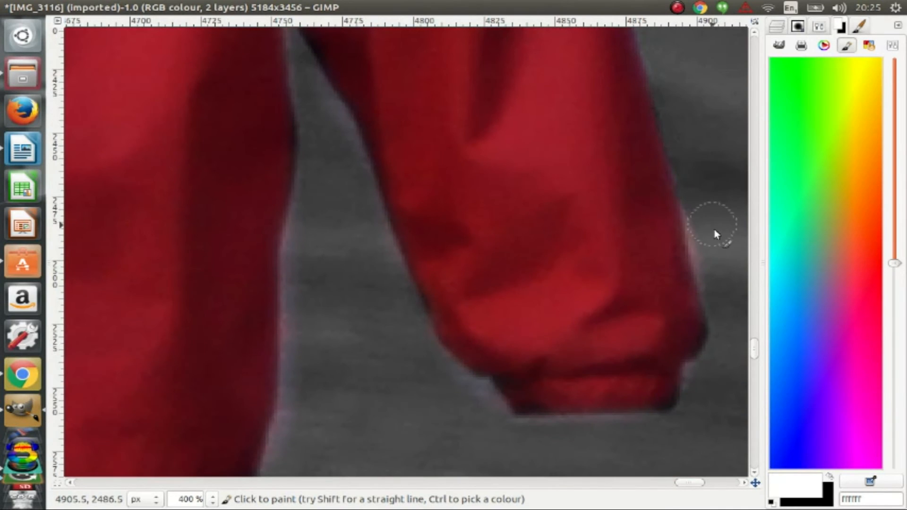
Return the gap between the free-arm sleeve and the coat body to black and white by painting white on the mask.
{"action": "mouse_move", "coordinate": [491, 442]}
{"action": "left_mouse_down"}
{"action": "mouse_move", "coordinate": [395, 308]}
{"action": "mouse_move", "coordinate": [330, 116]}
{"action": "left_mouse_up"}
{"action": "key", "text": "x"}
{"action": "key", "text": "x"}
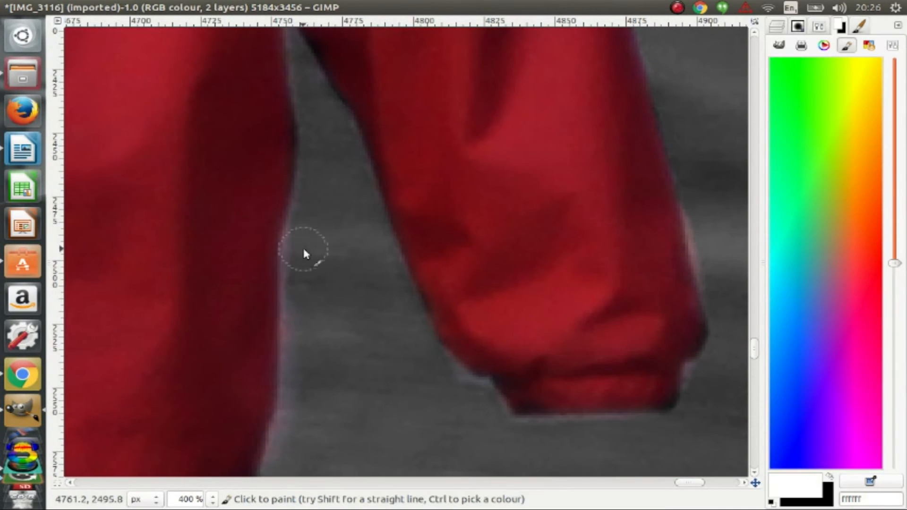
{"action": "left_click_drag", "start_coordinate": [304, 253], "coordinate": [284, 446]}
Clean the colour spill around the coat's lower edge and along its bag side with white on the mask.
{"action": "scroll", "coordinate": [466, 176], "scroll_direction": "down", "scroll_amount": 4}
{"action": "left_click_drag", "start_coordinate": [465, 176], "coordinate": [479, 183]}
{"action": "scroll", "coordinate": [281, 161], "scroll_direction": "down", "scroll_amount": 6}
{"action": "scroll", "coordinate": [106, 231], "scroll_direction": "up", "scroll_amount": 5}
{"action": "mouse_move", "coordinate": [196, 239]}
{"action": "left_mouse_down"}
{"action": "mouse_move", "coordinate": [166, 401]}
{"action": "mouse_move", "coordinate": [291, 457]}
{"action": "mouse_move", "coordinate": [645, 333]}
{"action": "left_mouse_up"}
{"action": "scroll", "coordinate": [646, 333], "scroll_direction": "up", "scroll_amount": 4}
{"action": "mouse_move", "coordinate": [227, 316]}
{"action": "left_mouse_down"}
{"action": "mouse_move", "coordinate": [216, 187]}
{"action": "mouse_move", "coordinate": [248, 167]}
{"action": "left_mouse_up"}
{"action": "scroll", "coordinate": [310, 188], "scroll_direction": "up", "scroll_amount": 2}
Paint white on the mask along the edges of the red bag to remove the remaining colour fringe.
{"action": "scroll", "coordinate": [312, 188], "scroll_direction": "down", "scroll_amount": 8}
{"action": "scroll", "coordinate": [315, 378], "scroll_direction": "right", "scroll_amount": 3}
{"action": "scroll", "coordinate": [316, 379], "scroll_direction": "down", "scroll_amount": 2}
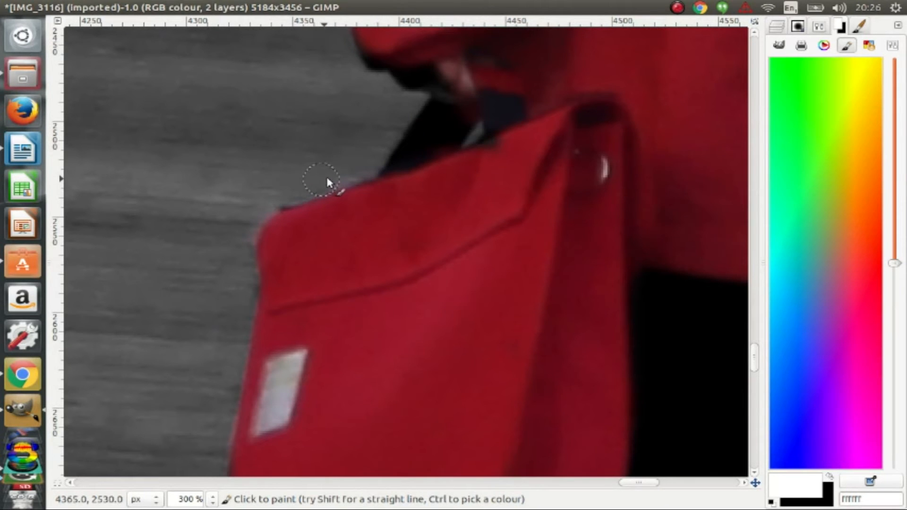
{"action": "scroll", "coordinate": [307, 36], "scroll_direction": "down", "scroll_amount": 9}
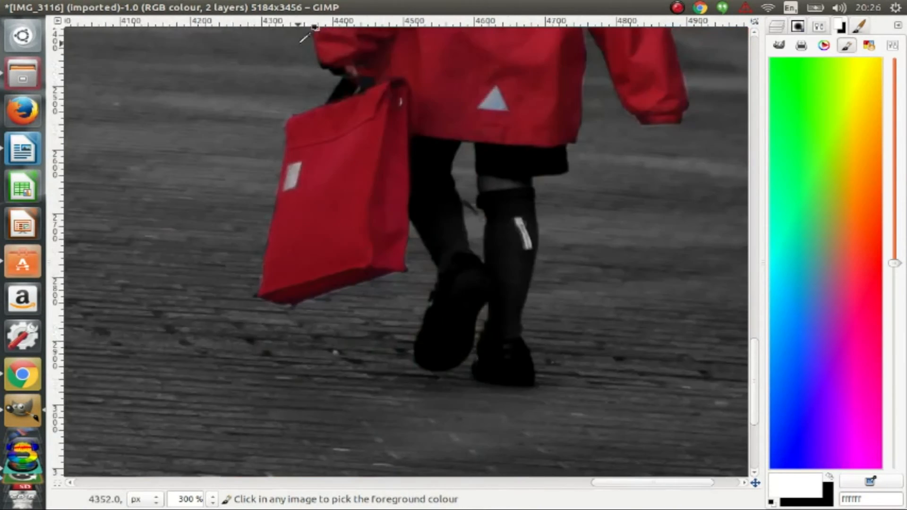
{"action": "scroll", "coordinate": [373, 217], "scroll_direction": "up", "scroll_amount": 2}
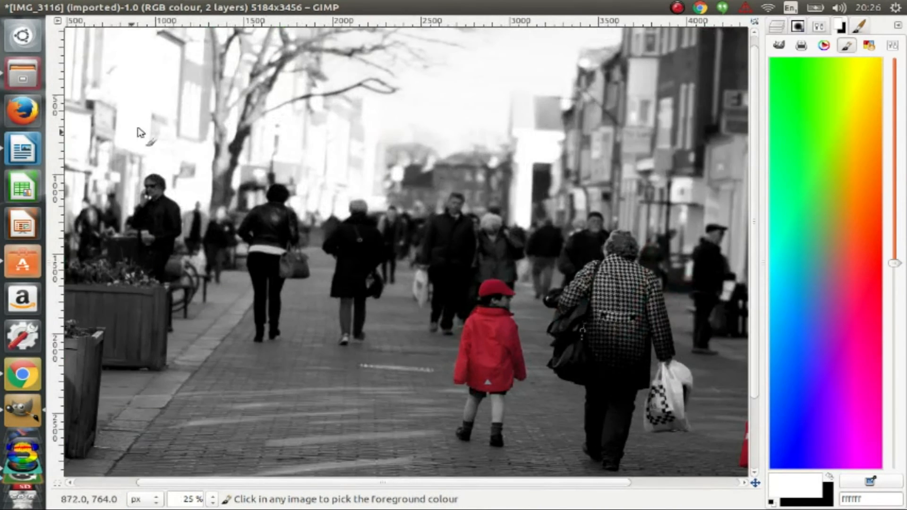
{"action": "scroll", "coordinate": [519, 322], "scroll_direction": "down", "scroll_amount": 2}
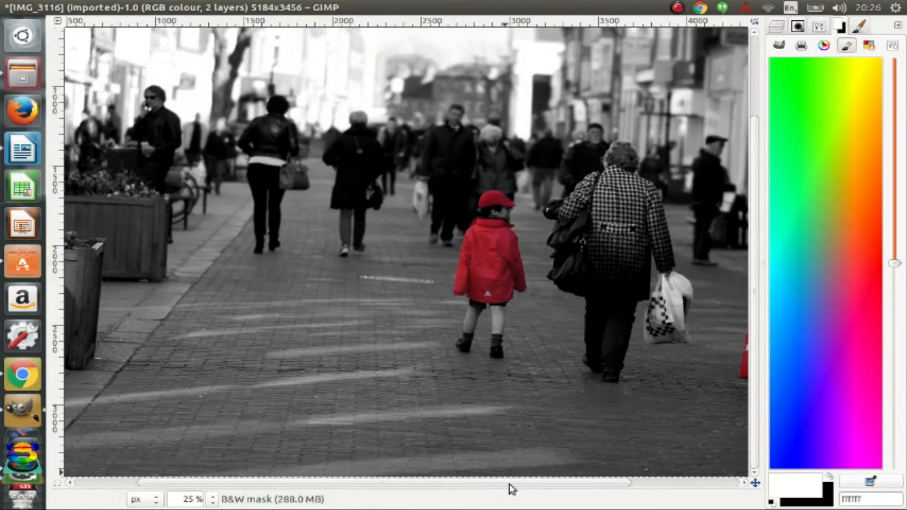
{"action": "left_click_drag", "start_coordinate": [510, 482], "coordinate": [633, 483]}
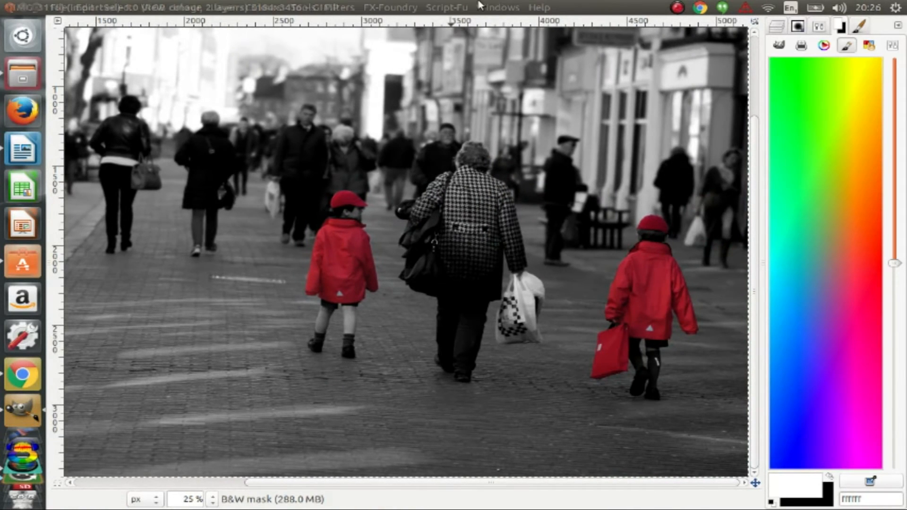
{"action": "left_click_drag", "start_coordinate": [633, 8], "coordinate": [614, 163]}
{"action": "left_click_drag", "start_coordinate": [716, 42], "coordinate": [531, 168]}
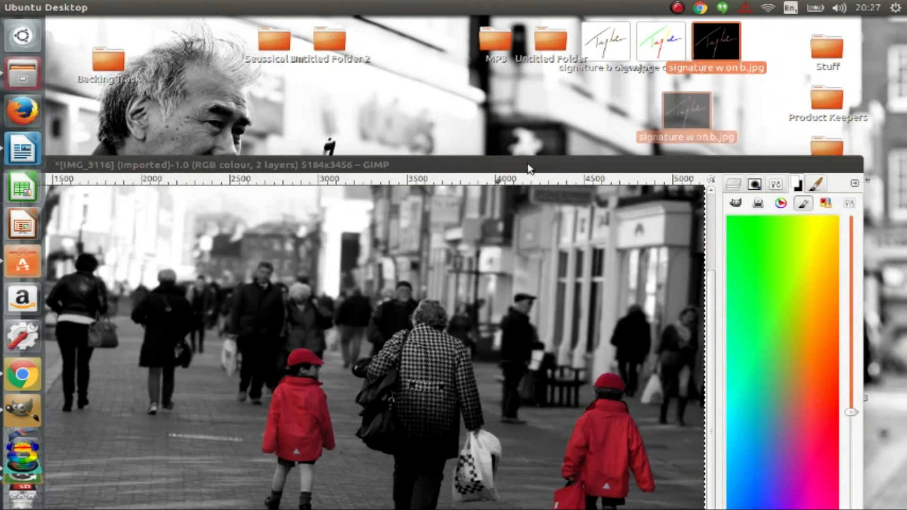
{"action": "double_click", "coordinate": [472, 166]}
Add signature w on b.jpg from the desktop as a new layer and place it at the top of the layer stack.
{"action": "left_click", "coordinate": [776, 26]}
{"action": "left_click_drag", "start_coordinate": [634, 8], "coordinate": [619, 205]}
{"action": "left_click_drag", "start_coordinate": [702, 42], "coordinate": [793, 370]}
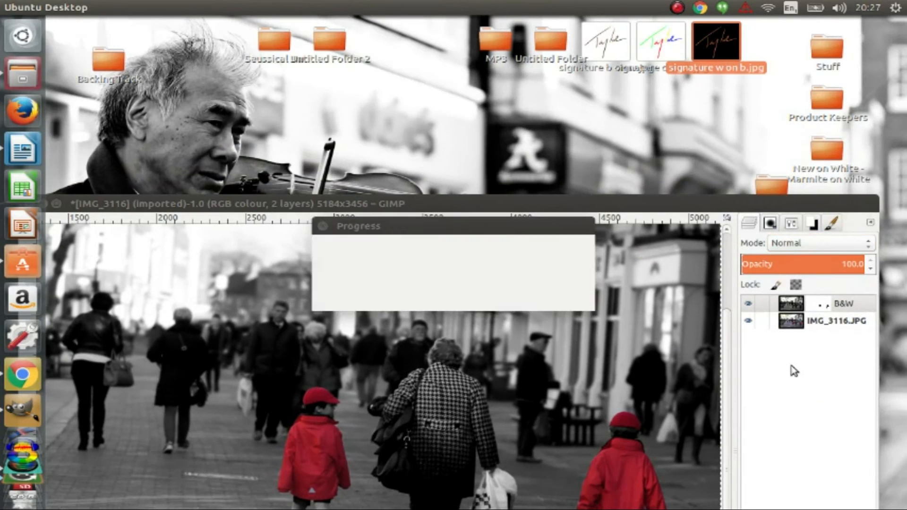
{"action": "double_click", "coordinate": [505, 205]}
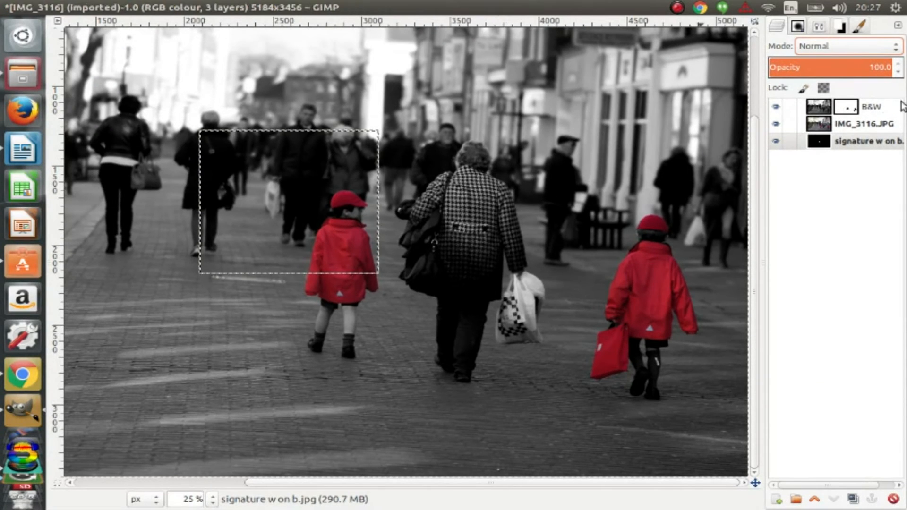
{"action": "left_click", "coordinate": [850, 150]}
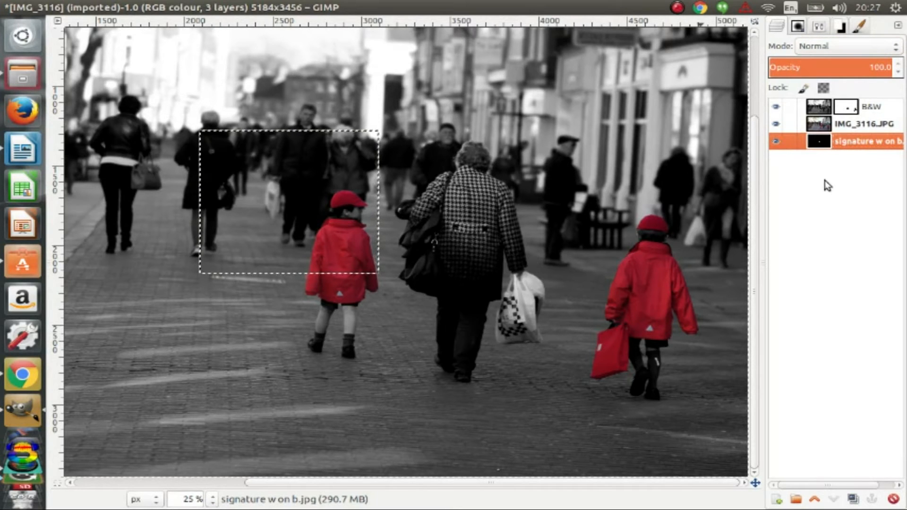
{"action": "left_click_drag", "start_coordinate": [891, 105], "coordinate": [888, 101]}
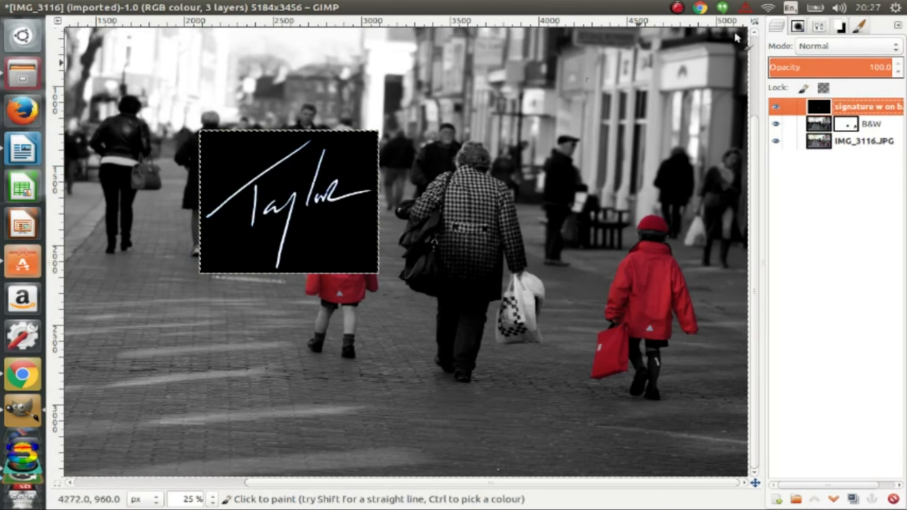
Set the signature layer's blend mode to Lighten only and move the signature over the second child.
{"action": "left_click", "coordinate": [859, 47]}
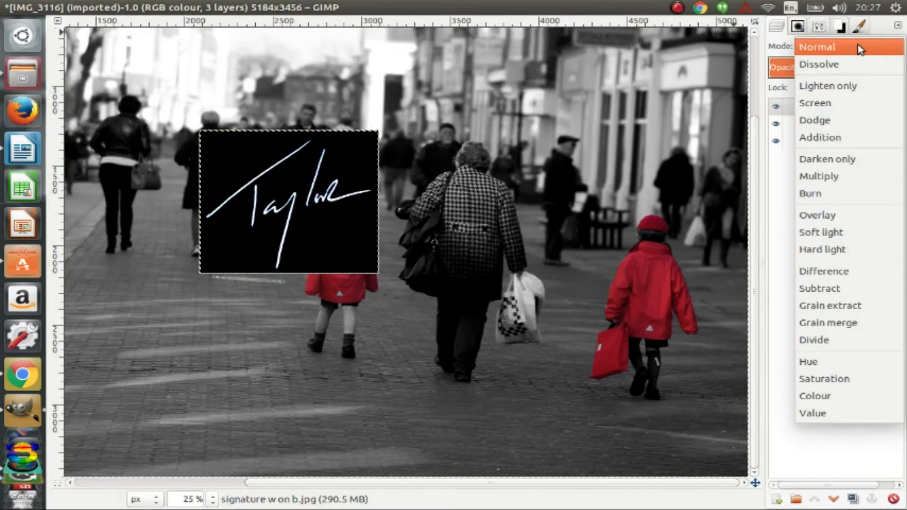
{"action": "left_click", "coordinate": [837, 163]}
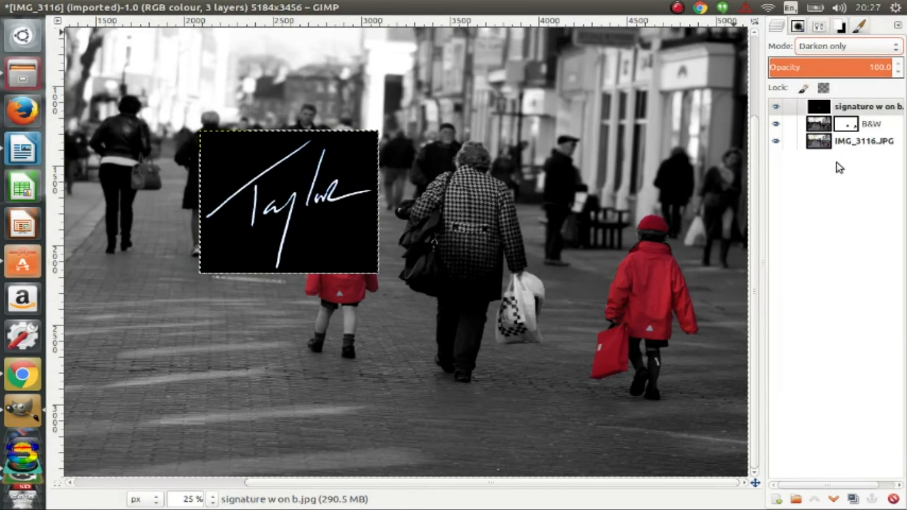
{"action": "left_click", "coordinate": [845, 46]}
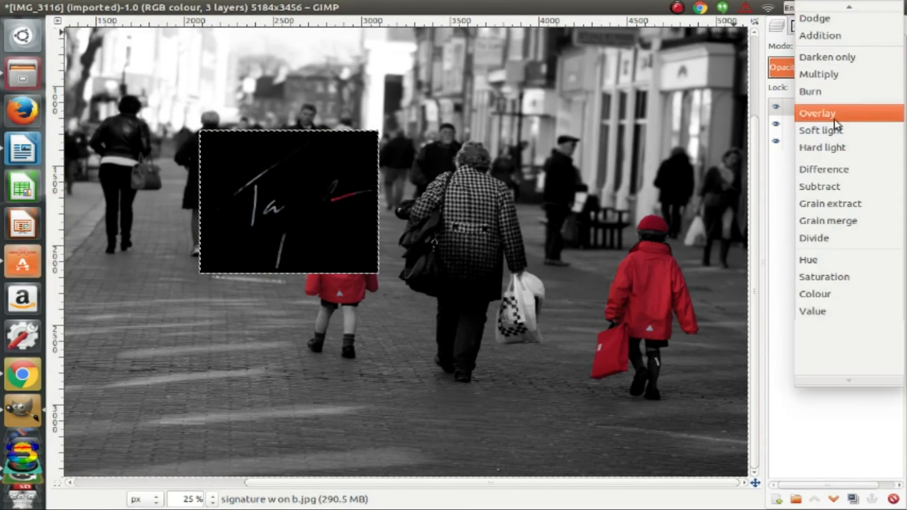
{"action": "scroll", "coordinate": [832, 70], "scroll_direction": "up", "scroll_amount": 4}
{"action": "left_click", "coordinate": [828, 22]}
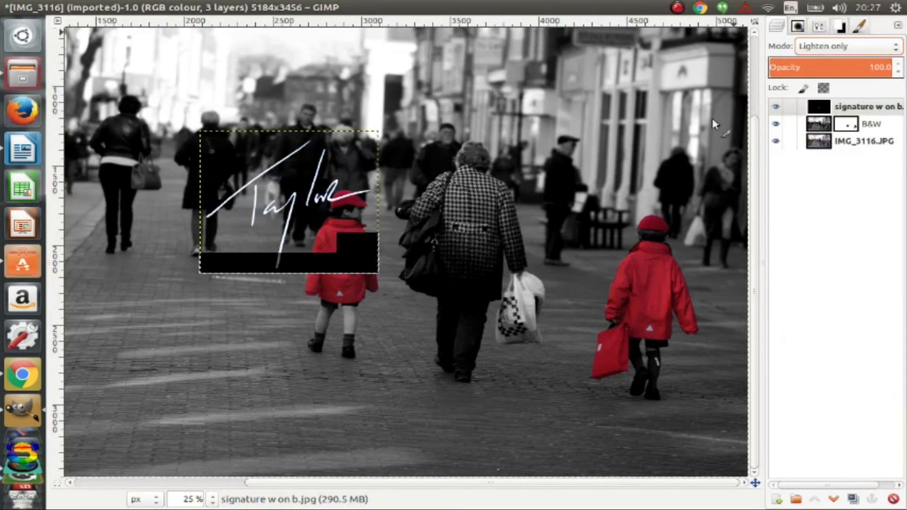
{"action": "key", "text": "m"}
{"action": "mouse_move", "coordinate": [280, 199]}
{"action": "left_mouse_down"}
{"action": "mouse_move", "coordinate": [609, 318]}
{"action": "mouse_move", "coordinate": [639, 307]}
{"action": "mouse_move", "coordinate": [612, 316]}
{"action": "left_mouse_up"}
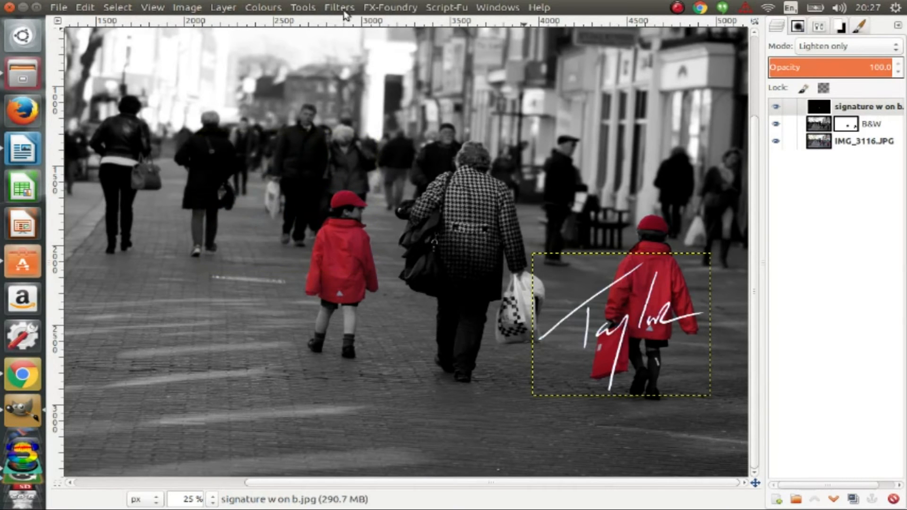
{"action": "left_click", "coordinate": [312, 7]}
{"action": "mouse_move", "coordinate": [389, 53]}
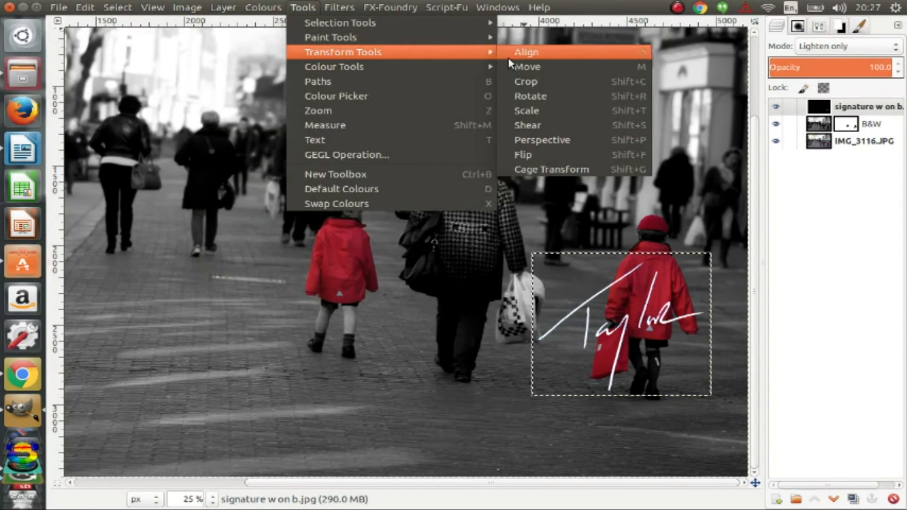
{"action": "left_click", "coordinate": [544, 112]}
{"action": "left_click_drag", "start_coordinate": [708, 257], "coordinate": [611, 344]}
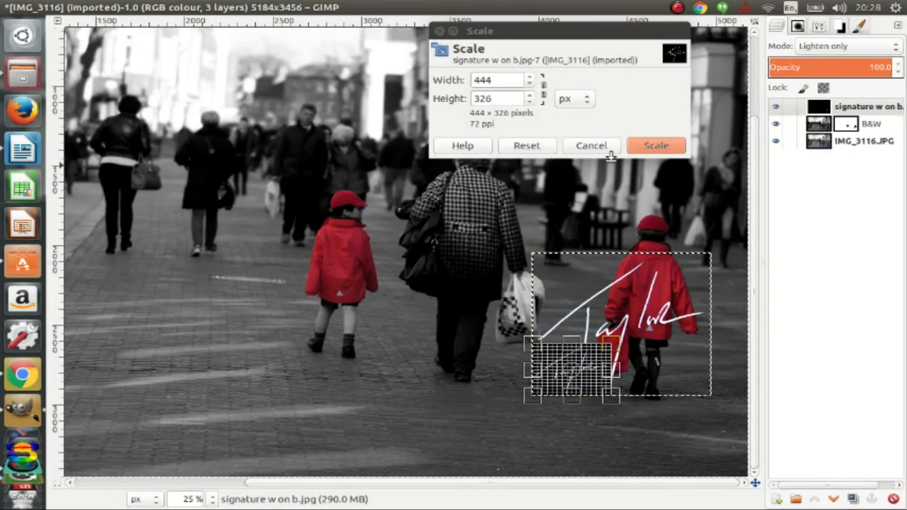
{"action": "left_click", "coordinate": [595, 150]}
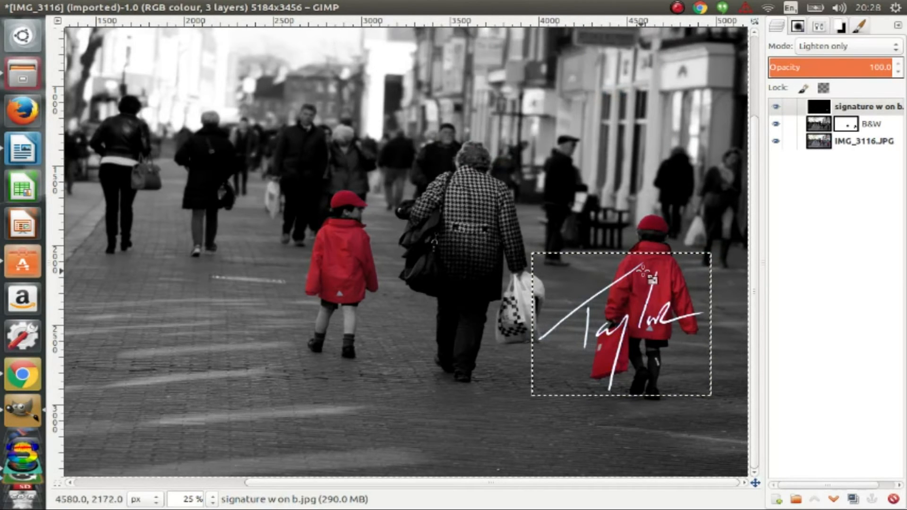
Scale the signature layer to about 282 × 250 px with linked proportions and move it onto the second child's red bag.
{"action": "left_click", "coordinate": [305, 8]}
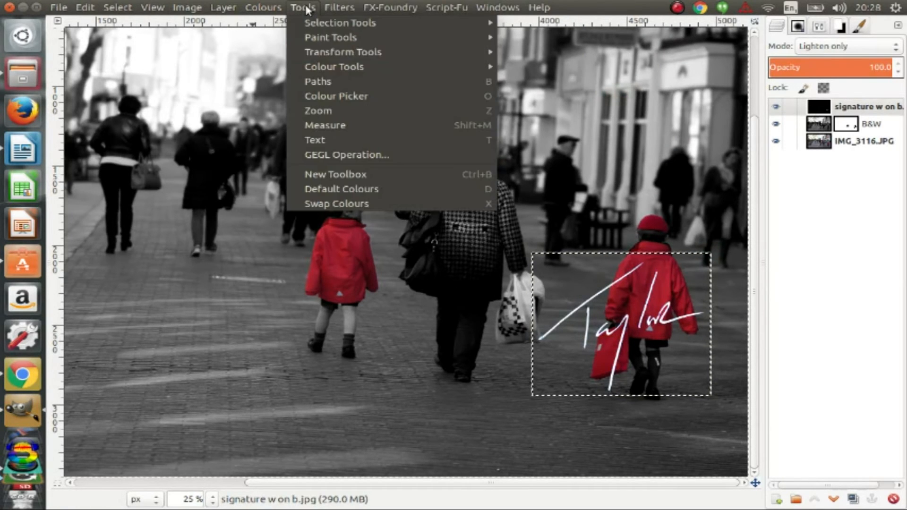
{"action": "mouse_move", "coordinate": [354, 53]}
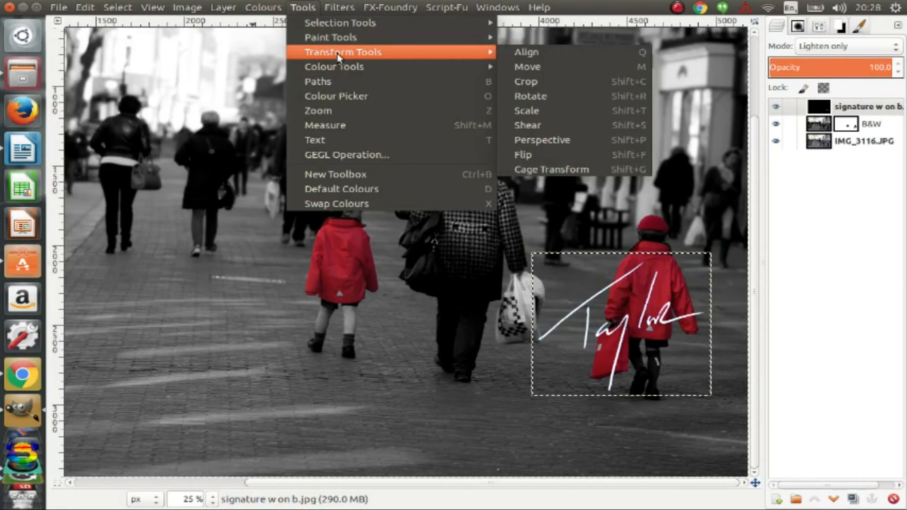
{"action": "left_click", "coordinate": [543, 111]}
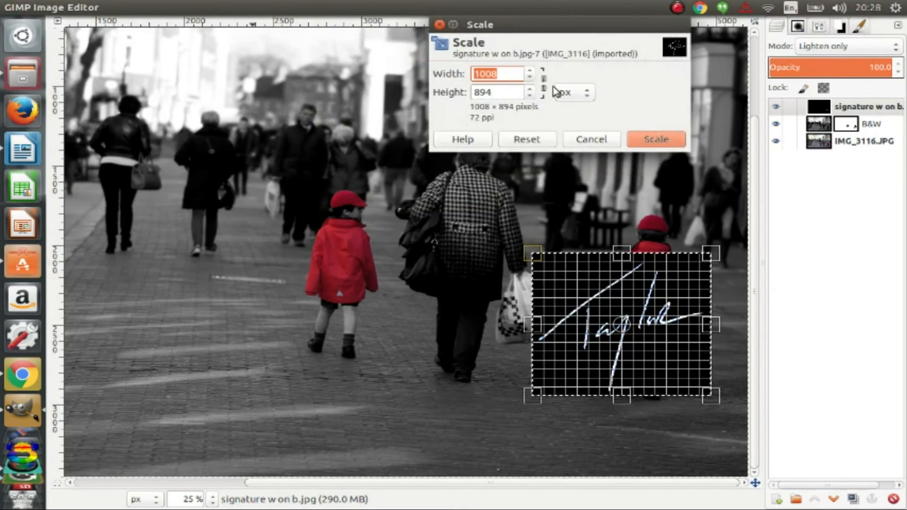
{"action": "left_click", "coordinate": [544, 85]}
{"action": "left_click_drag", "start_coordinate": [711, 255], "coordinate": [572, 362]}
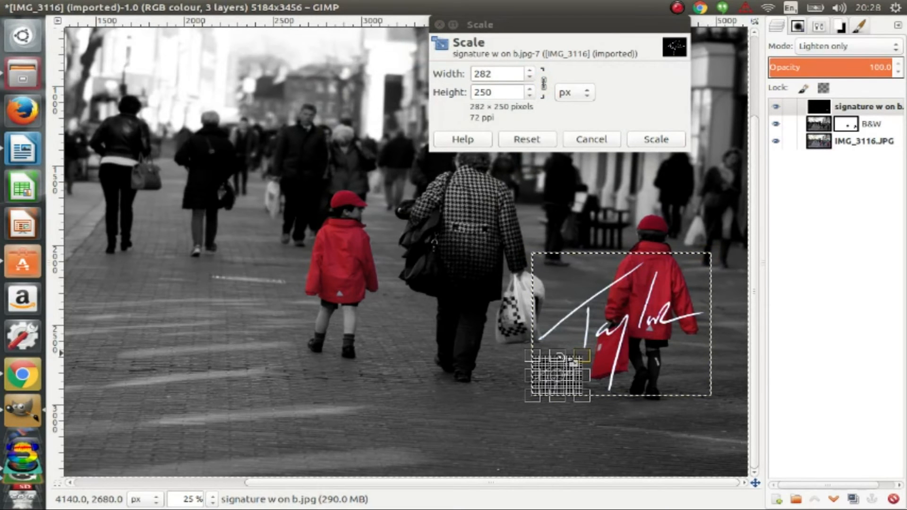
{"action": "left_click", "coordinate": [656, 139]}
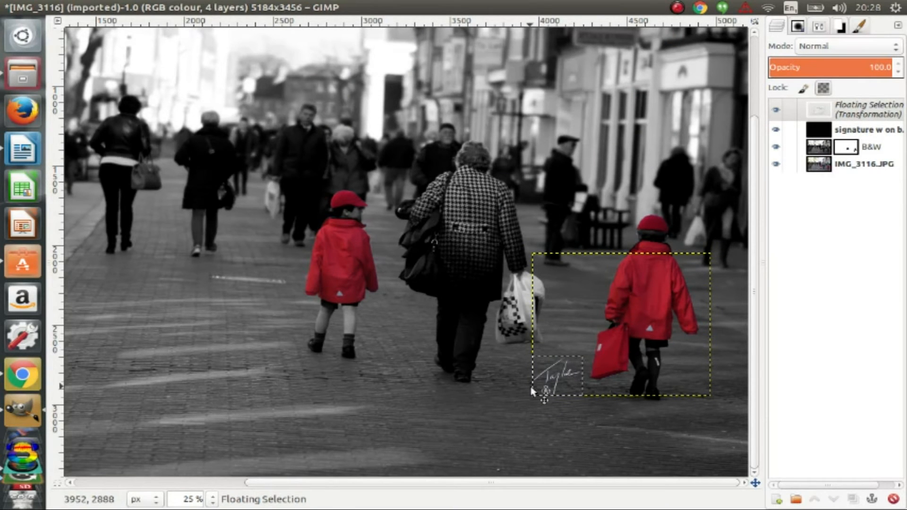
{"action": "mouse_move", "coordinate": [548, 370]}
{"action": "left_mouse_down"}
{"action": "mouse_move", "coordinate": [605, 337]}
{"action": "mouse_move", "coordinate": [602, 346]}
{"action": "left_mouse_up"}
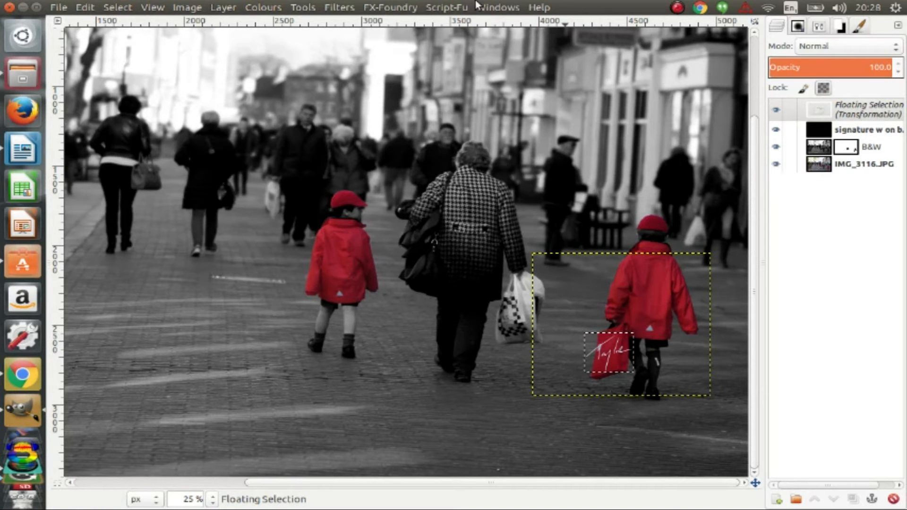
Warp the floating signature with a Perspective transform to fit the red bag's front face and set its opacity to 62.
{"action": "left_click", "coordinate": [313, 9]}
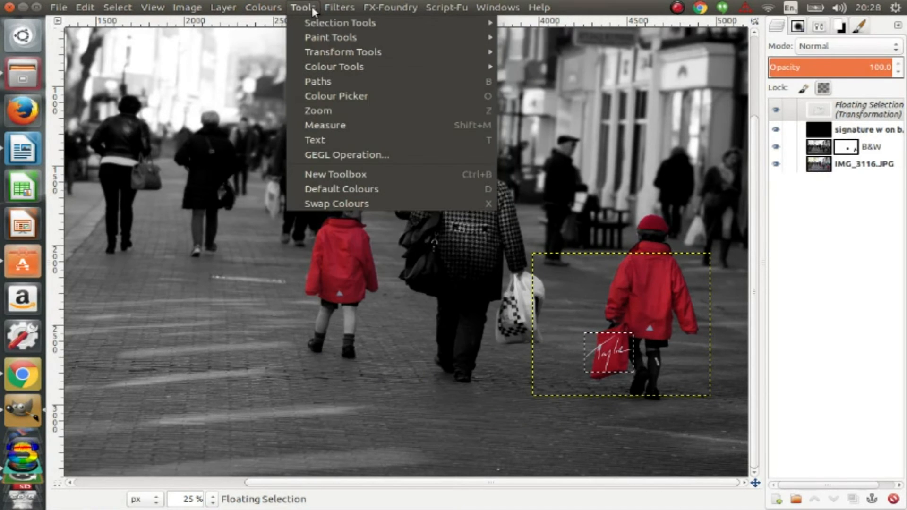
{"action": "mouse_move", "coordinate": [360, 54]}
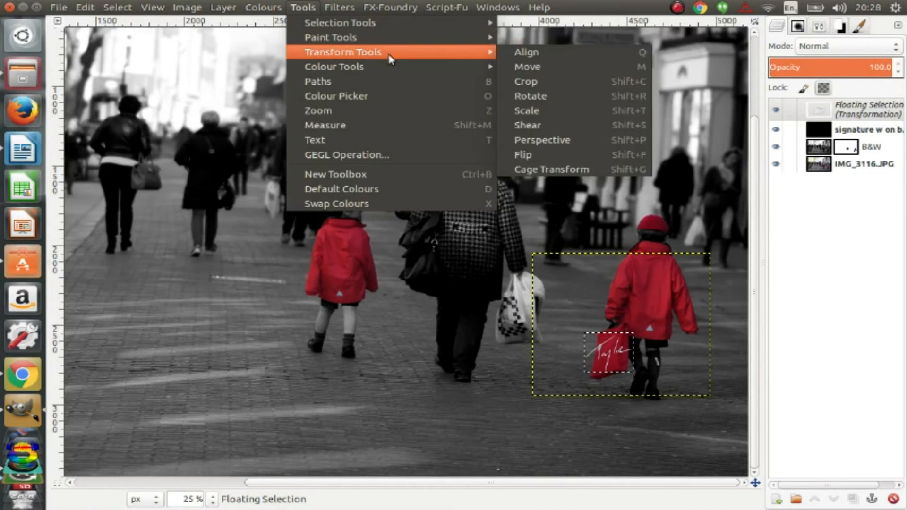
{"action": "left_click", "coordinate": [552, 150]}
{"action": "left_click", "coordinate": [614, 349]}
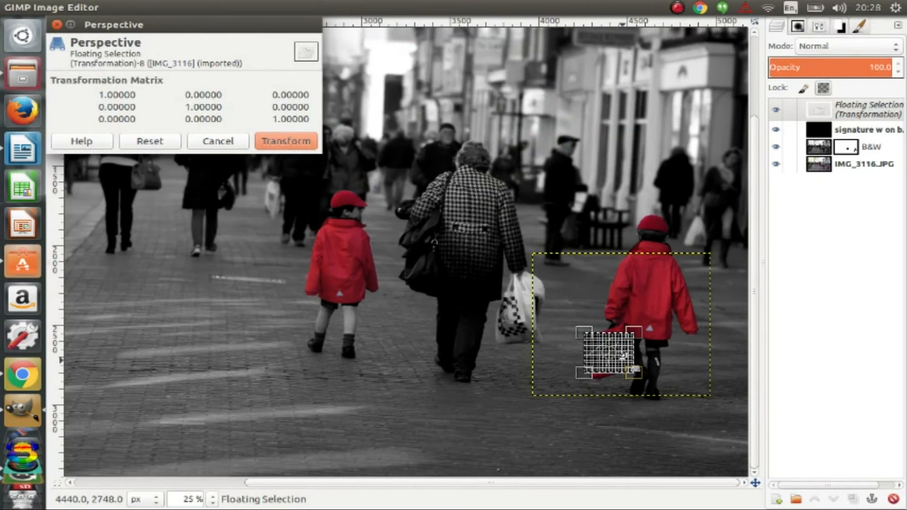
{"action": "scroll", "coordinate": [623, 355], "scroll_direction": "up", "scroll_amount": 4}
{"action": "scroll", "coordinate": [520, 259], "scroll_direction": "up", "scroll_amount": 4}
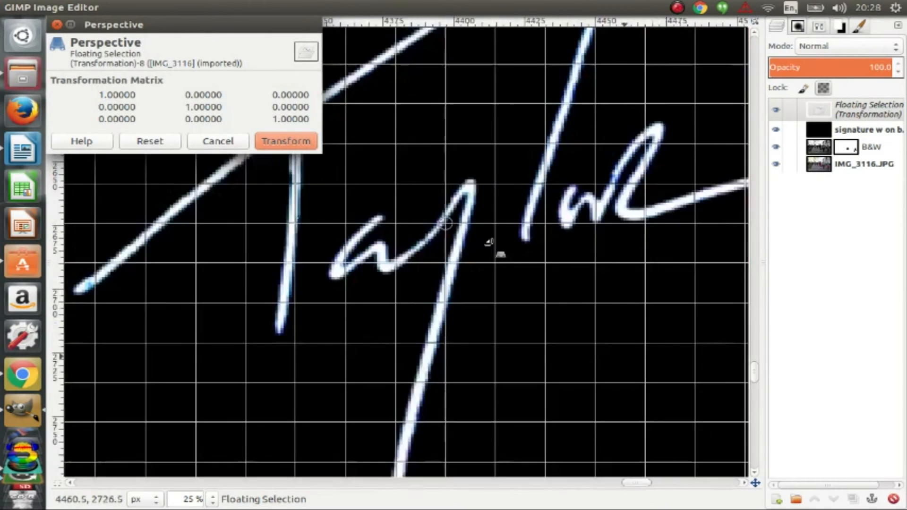
{"action": "scroll", "coordinate": [518, 270], "scroll_direction": "down", "scroll_amount": 1}
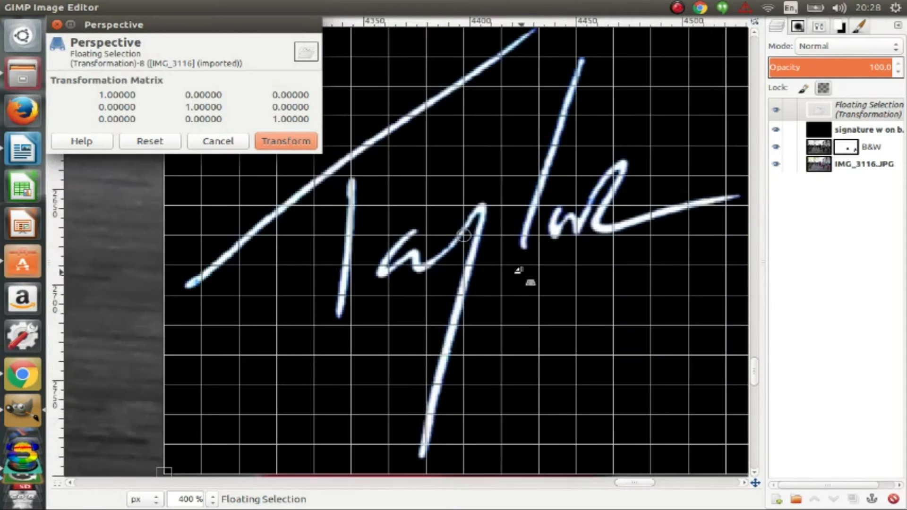
{"action": "scroll", "coordinate": [518, 270], "scroll_direction": "down", "scroll_amount": 5}
{"action": "mouse_move", "coordinate": [449, 216]}
{"action": "left_mouse_down"}
{"action": "mouse_move", "coordinate": [504, 277]}
{"action": "mouse_move", "coordinate": [486, 237]}
{"action": "left_mouse_up"}
{"action": "left_click_drag", "start_coordinate": [578, 210], "coordinate": [536, 218]}
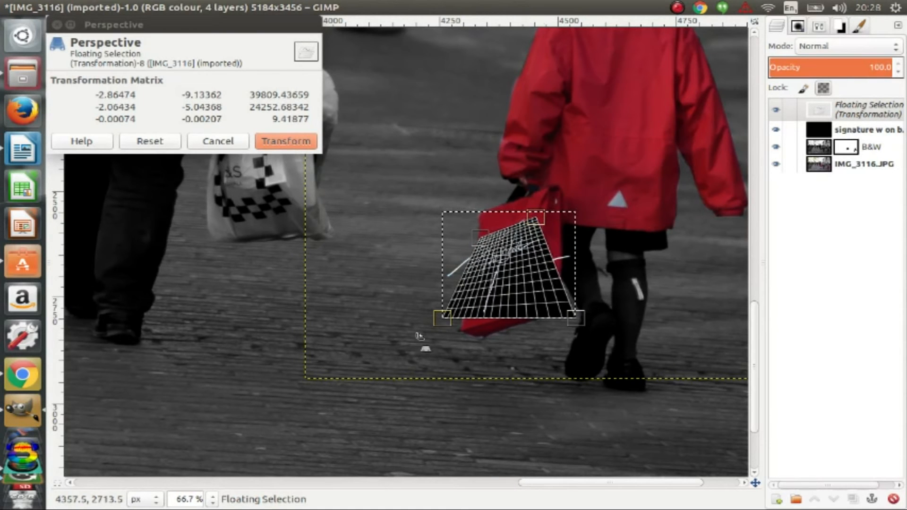
{"action": "left_click_drag", "start_coordinate": [443, 320], "coordinate": [467, 324]}
{"action": "left_click_drag", "start_coordinate": [572, 317], "coordinate": [532, 302]}
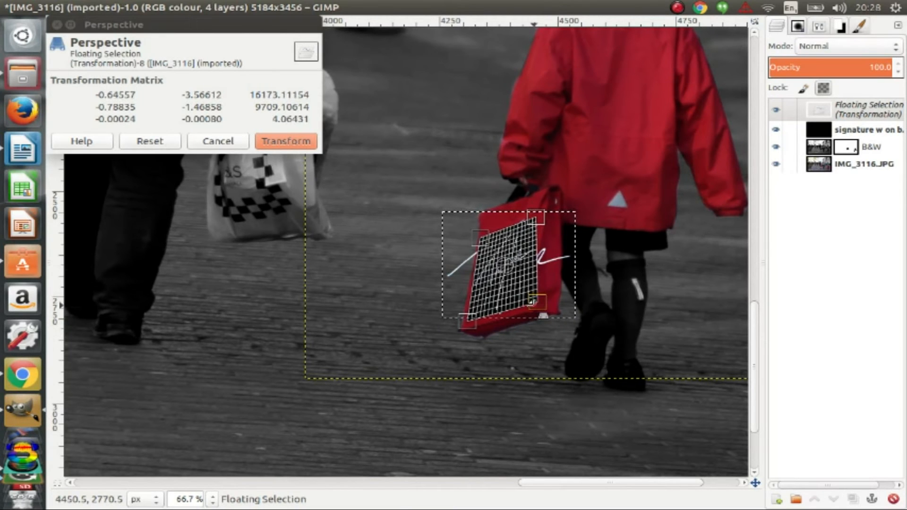
{"action": "left_click", "coordinate": [293, 143]}
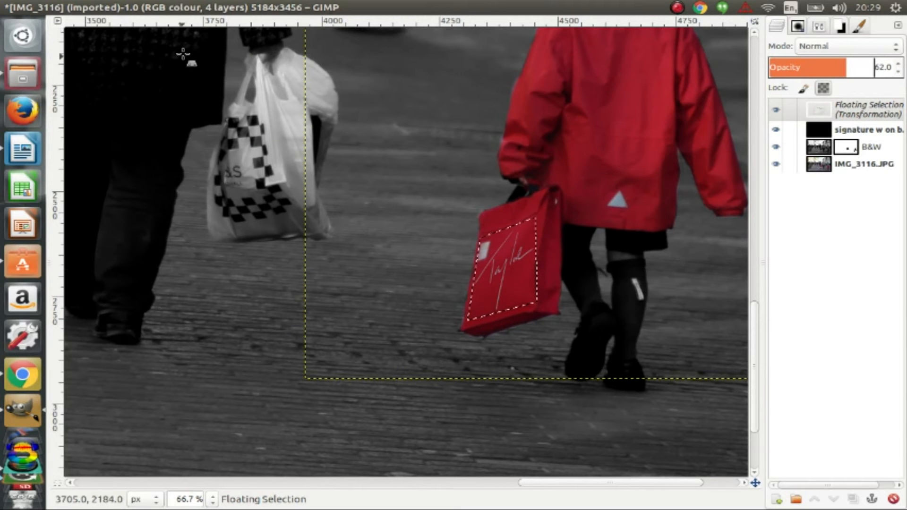
Turn the floating signature selection into its own layer by renaming it Sig.
{"action": "scroll", "coordinate": [227, 127], "scroll_direction": "down", "scroll_amount": 4}
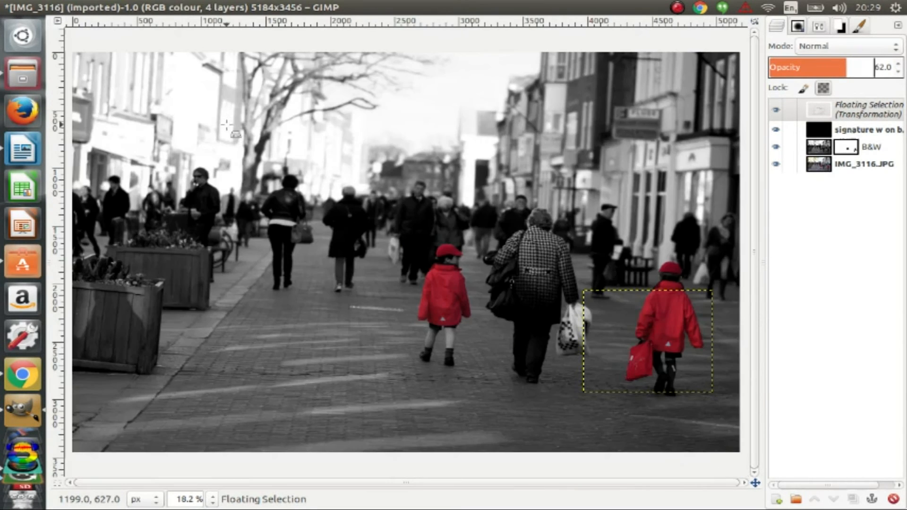
{"action": "scroll", "coordinate": [486, 186], "scroll_direction": "up", "scroll_amount": 2}
{"action": "scroll", "coordinate": [473, 196], "scroll_direction": "down", "scroll_amount": 1}
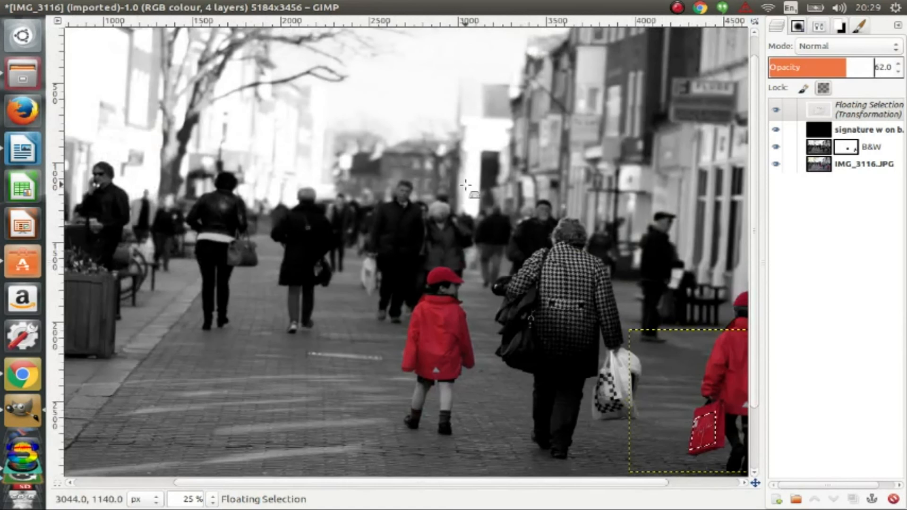
{"action": "scroll", "coordinate": [635, 152], "scroll_direction": "down", "scroll_amount": 1}
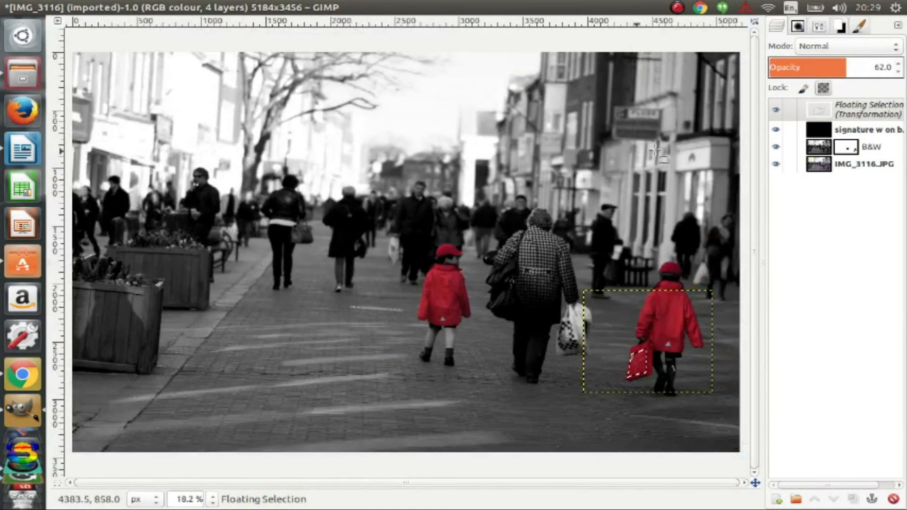
{"action": "left_click", "coordinate": [872, 169]}
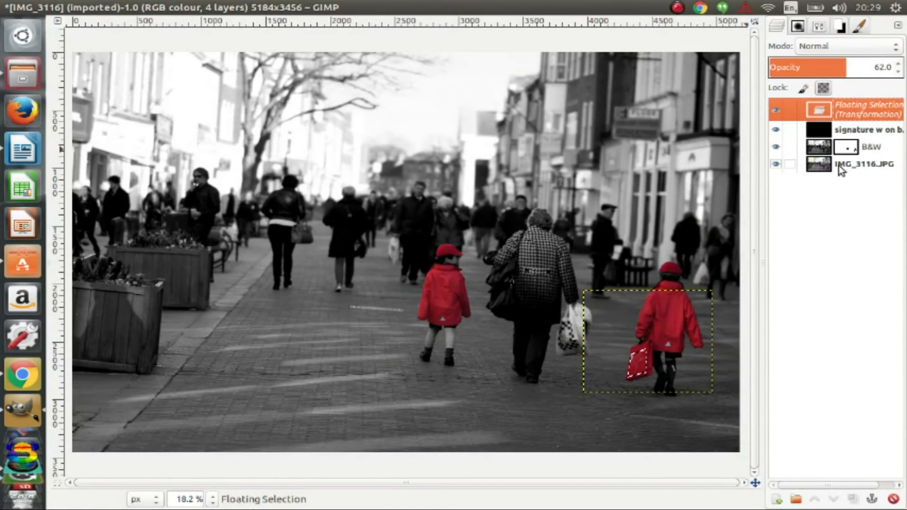
{"action": "double_click", "coordinate": [850, 110]}
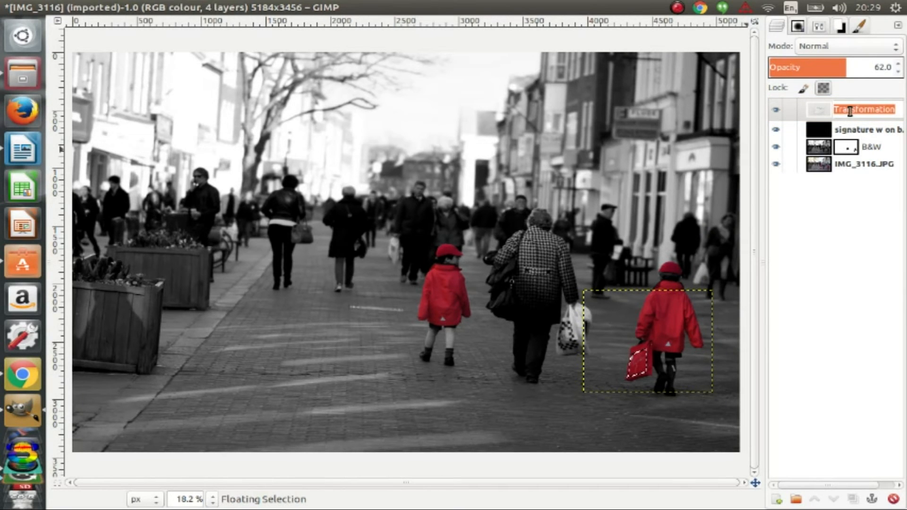
{"action": "type", "text": "Sig"}
{"action": "key", "text": "Return"}
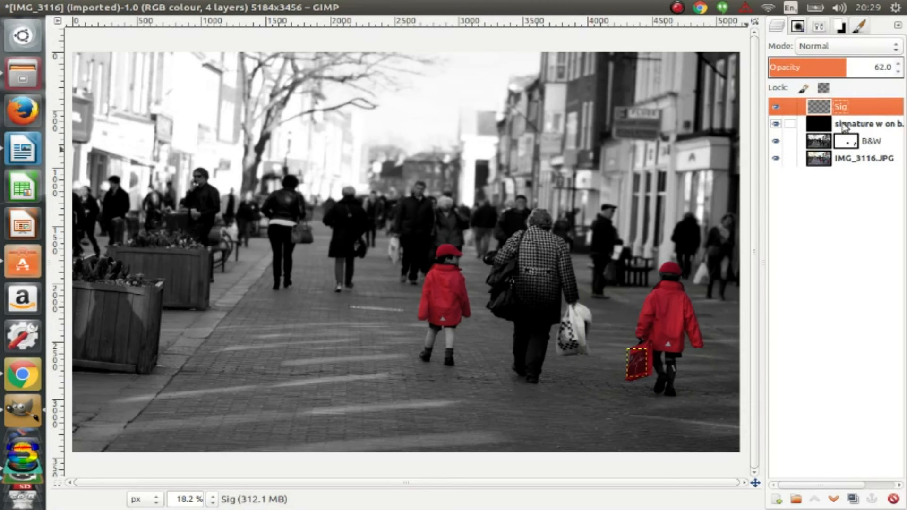
Delete the original signature w on b.jpg layer beneath the Sig layer.
{"action": "left_click", "coordinate": [850, 126]}
{"action": "right_click", "coordinate": [849, 124]}
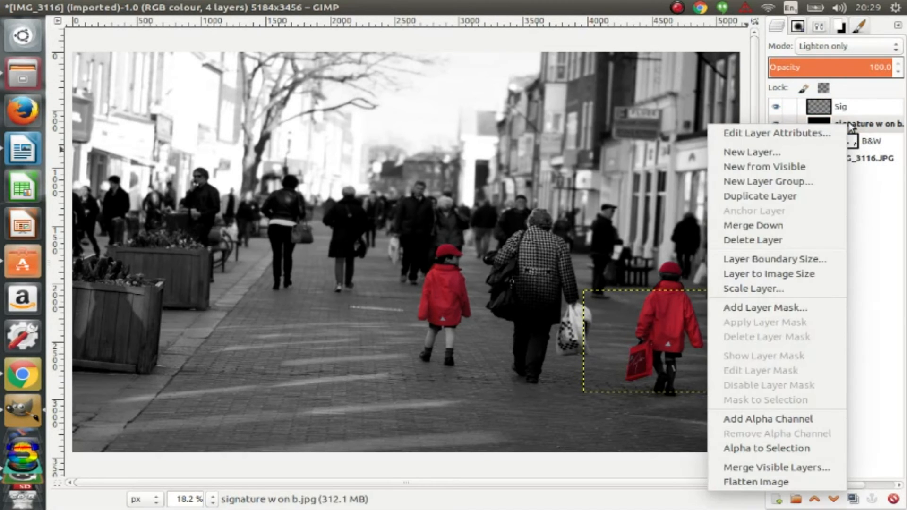
{"action": "left_click", "coordinate": [753, 240]}
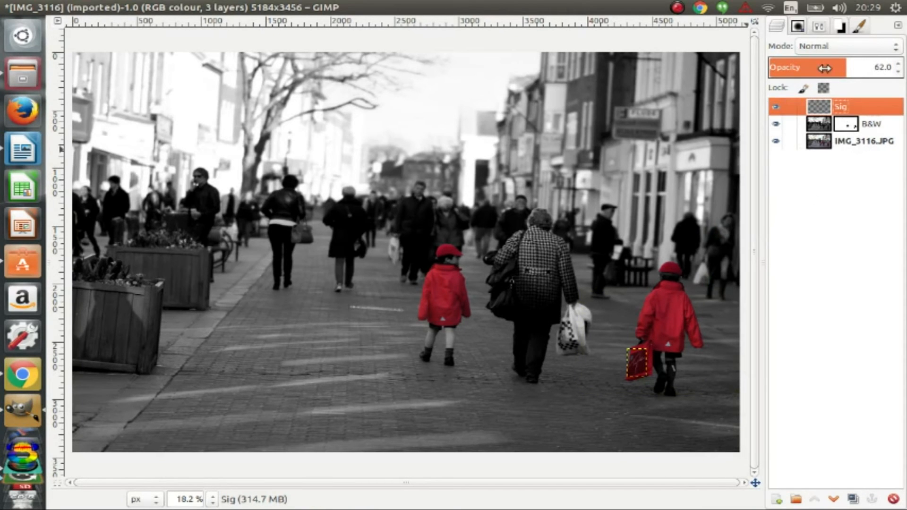
Try Darken only and Addition as blend modes for the Sig layer, then set it to Lighten only.
{"action": "left_click", "coordinate": [829, 45]}
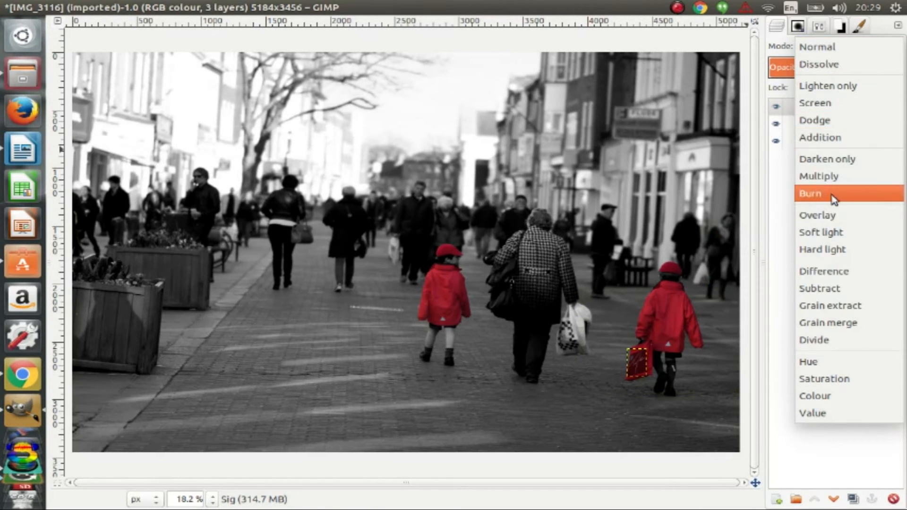
{"action": "left_click", "coordinate": [831, 160]}
{"action": "left_click", "coordinate": [829, 45]}
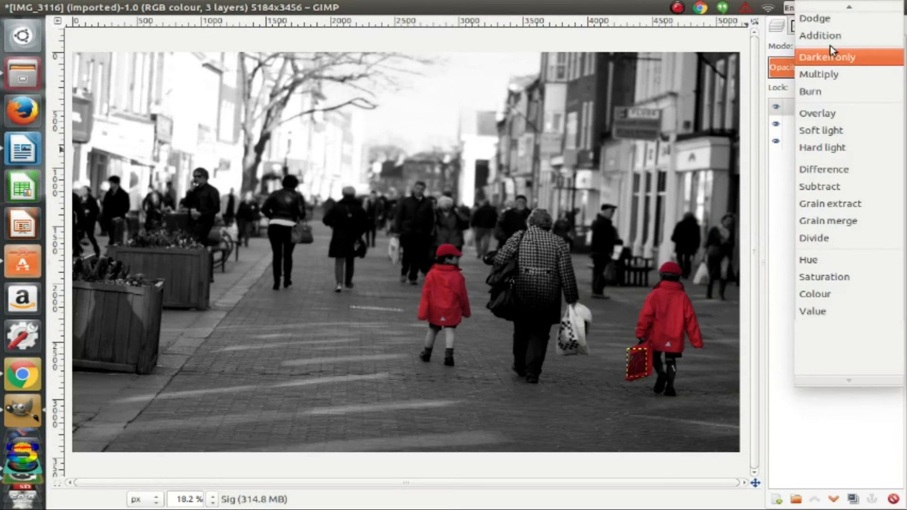
{"action": "left_click", "coordinate": [830, 35]}
{"action": "left_click", "coordinate": [829, 47]}
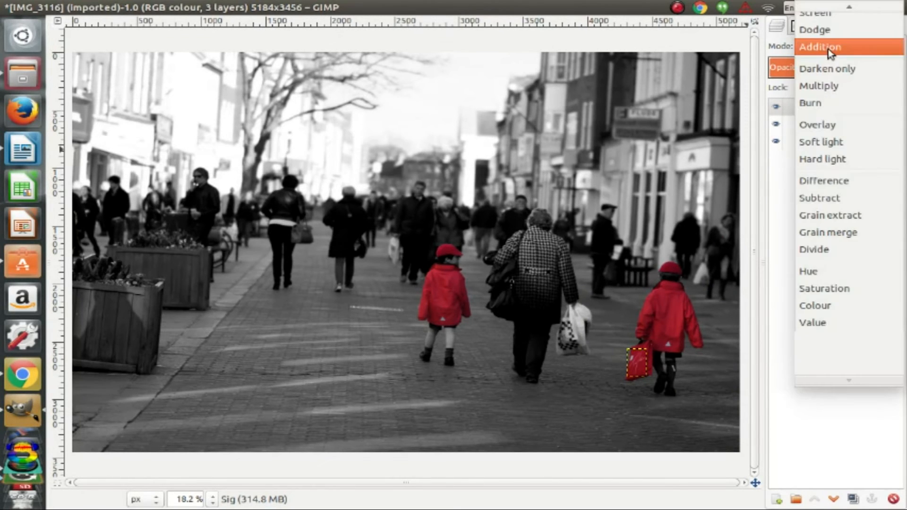
{"action": "left_click", "coordinate": [829, 36]}
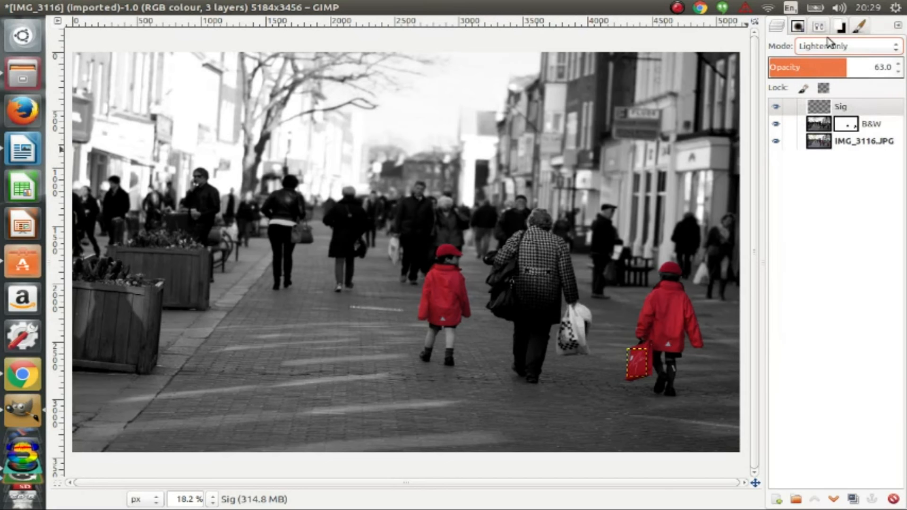
Check the signature on the red bag up close and raise the Sig layer's opacity to 77.
{"action": "scroll", "coordinate": [649, 367], "scroll_direction": "up", "scroll_amount": 6}
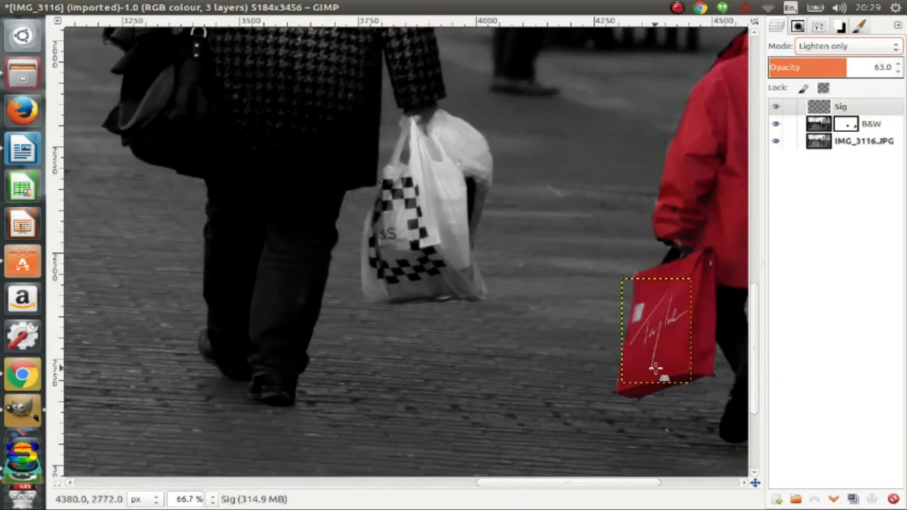
{"action": "scroll", "coordinate": [661, 331], "scroll_direction": "down", "scroll_amount": 1}
{"action": "scroll", "coordinate": [666, 320], "scroll_direction": "down", "scroll_amount": 3}
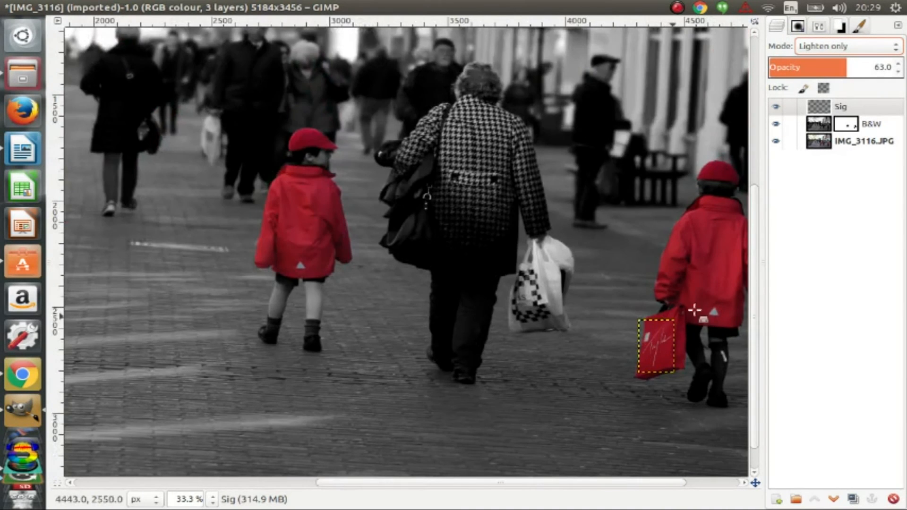
{"action": "left_click_drag", "start_coordinate": [868, 70], "coordinate": [870, 70]}
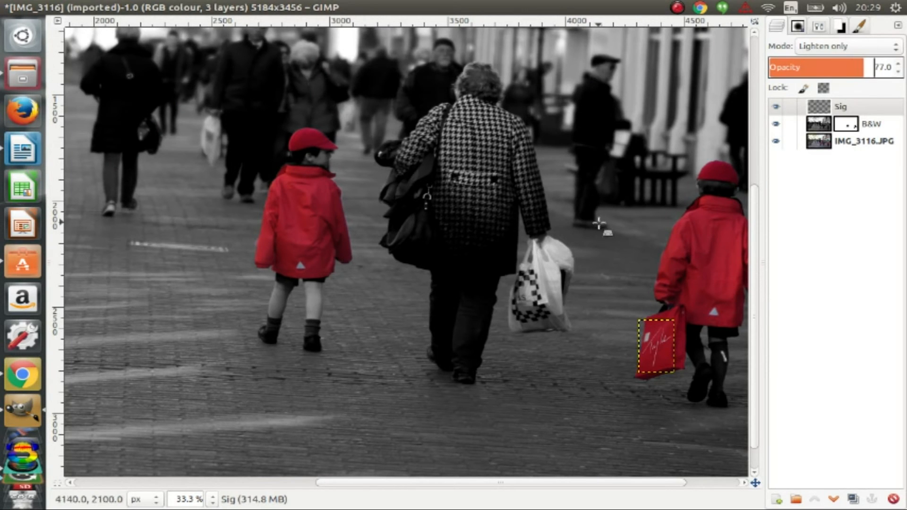
Hide the Sig and B&W layers and make the original IMG_3116.JPG colour layer active.
{"action": "left_click", "coordinate": [848, 105]}
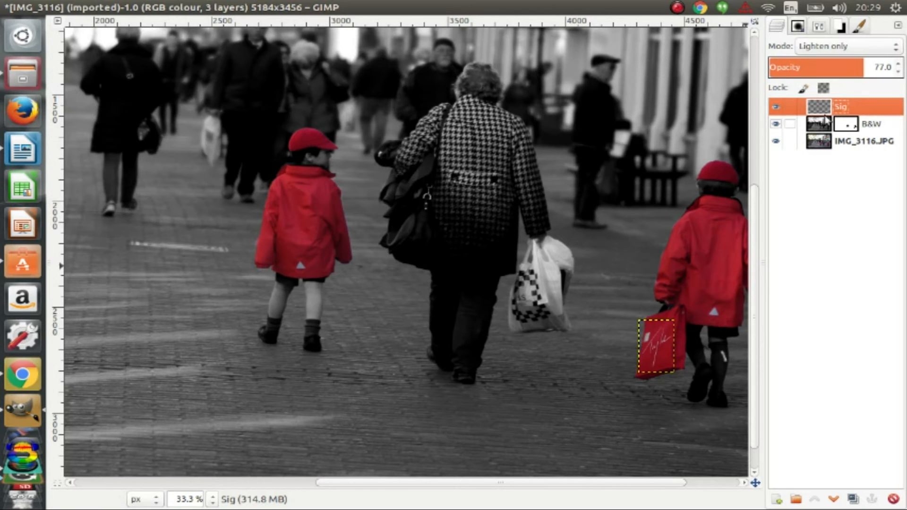
{"action": "left_click", "coordinate": [879, 132]}
{"action": "left_click", "coordinate": [866, 142]}
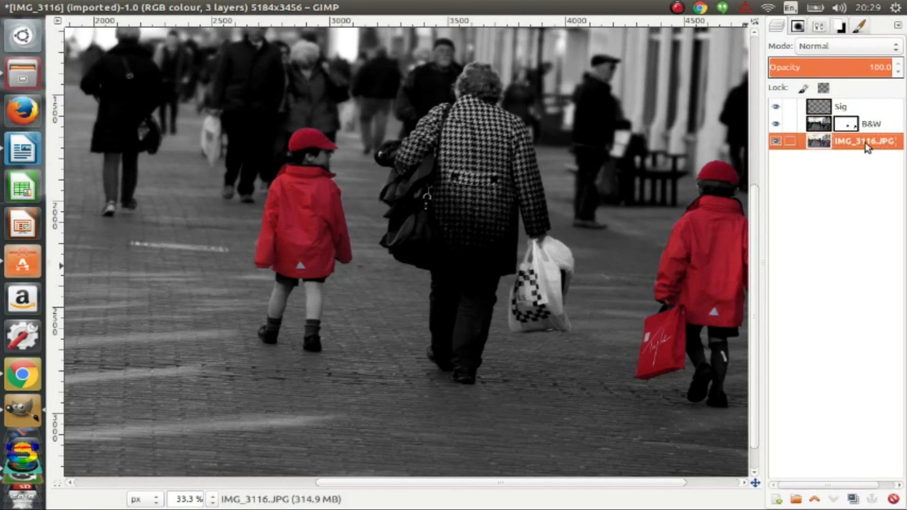
{"action": "left_click", "coordinate": [776, 107]}
{"action": "left_click", "coordinate": [776, 125]}
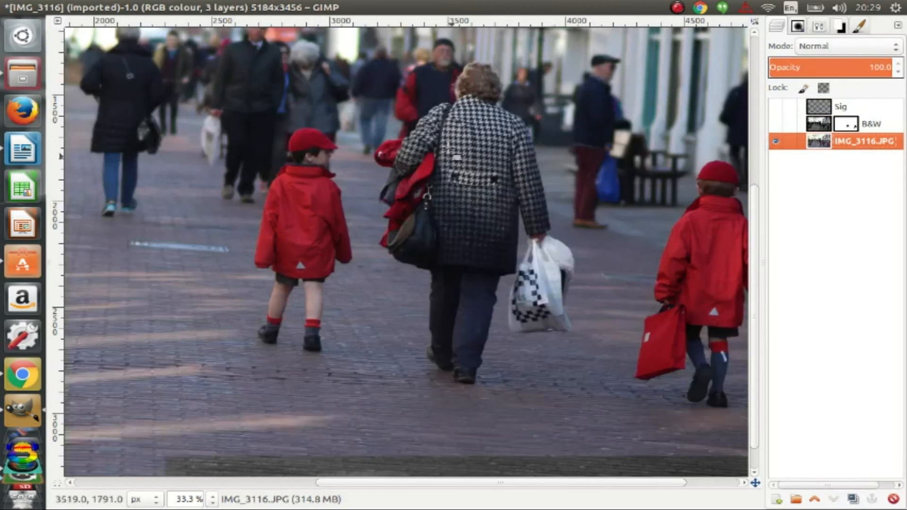
{"action": "left_click", "coordinate": [296, 8]}
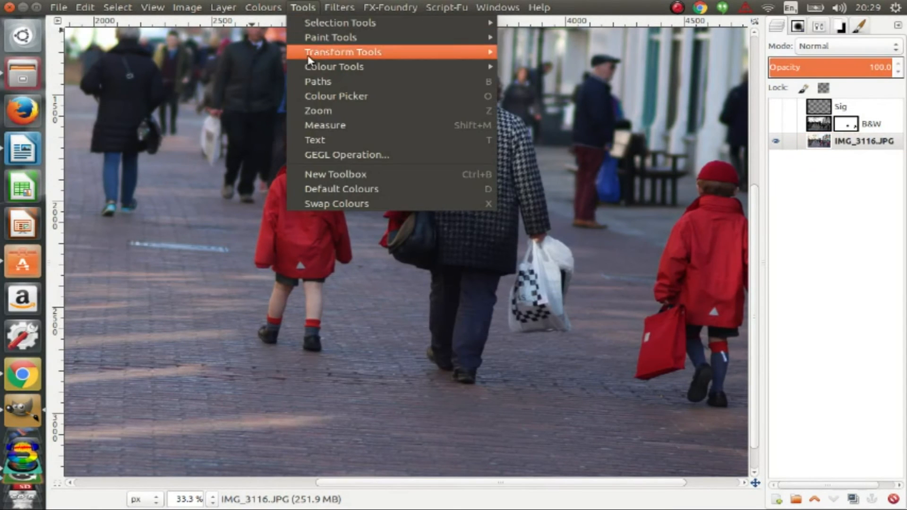
{"action": "mouse_move", "coordinate": [343, 8]}
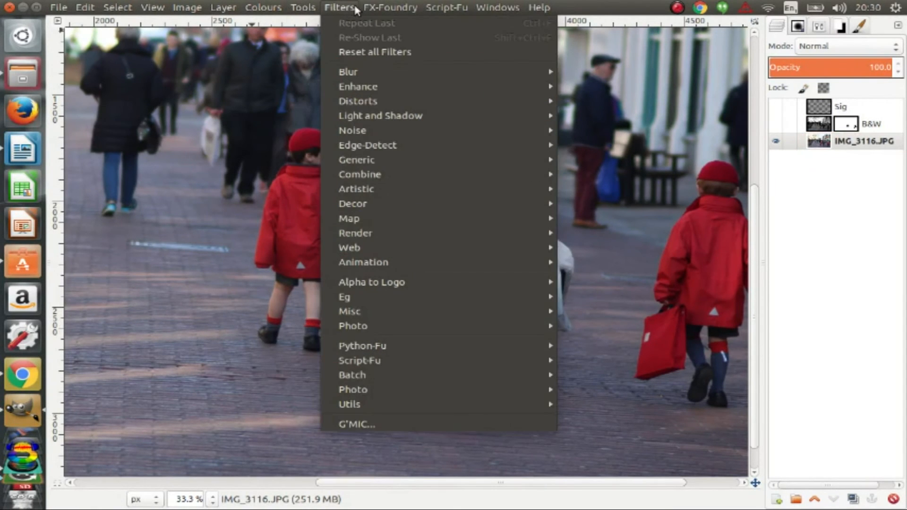
{"action": "mouse_move", "coordinate": [448, 92]}
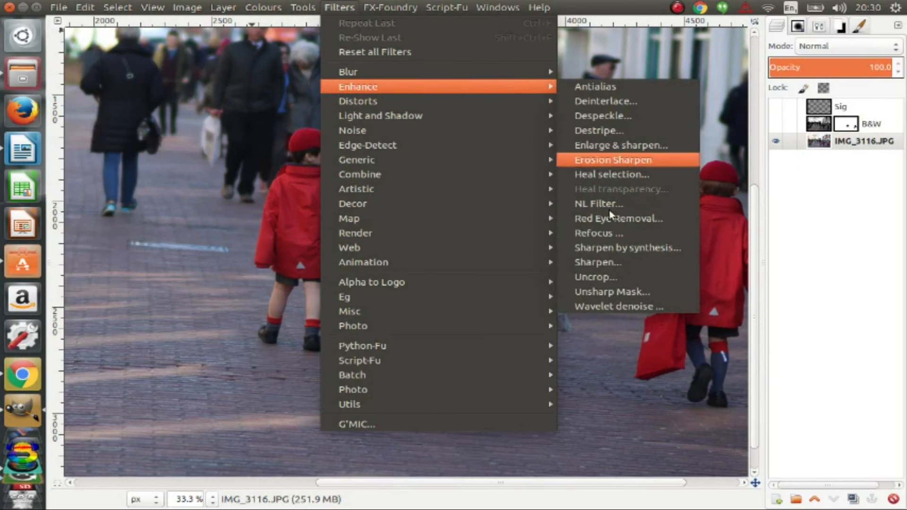
{"action": "left_click", "coordinate": [614, 291]}
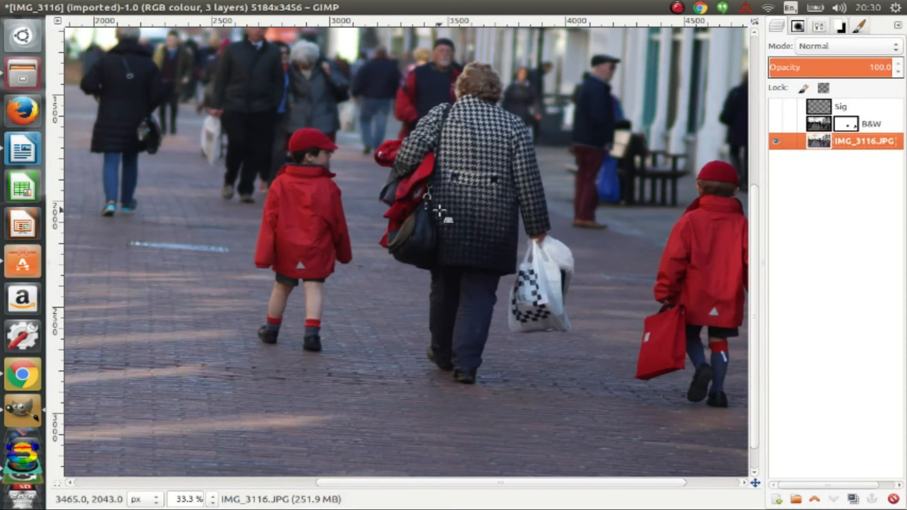
{"action": "key", "text": "ctrl+shift+f"}
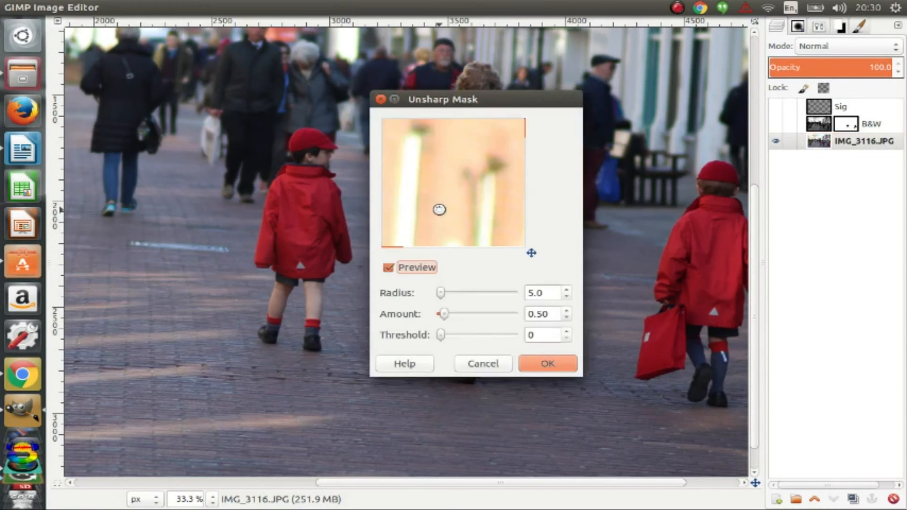
{"action": "left_click", "coordinate": [382, 100]}
Deepen the shadows of the IMG_3116.JPG layer with Levels by raising the black input level to about 35.
{"action": "left_click", "coordinate": [278, 9]}
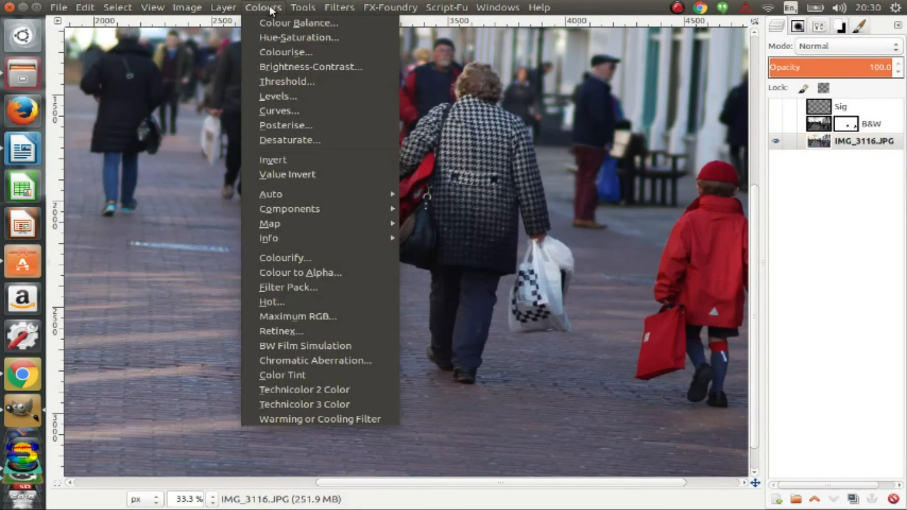
{"action": "left_click", "coordinate": [289, 95]}
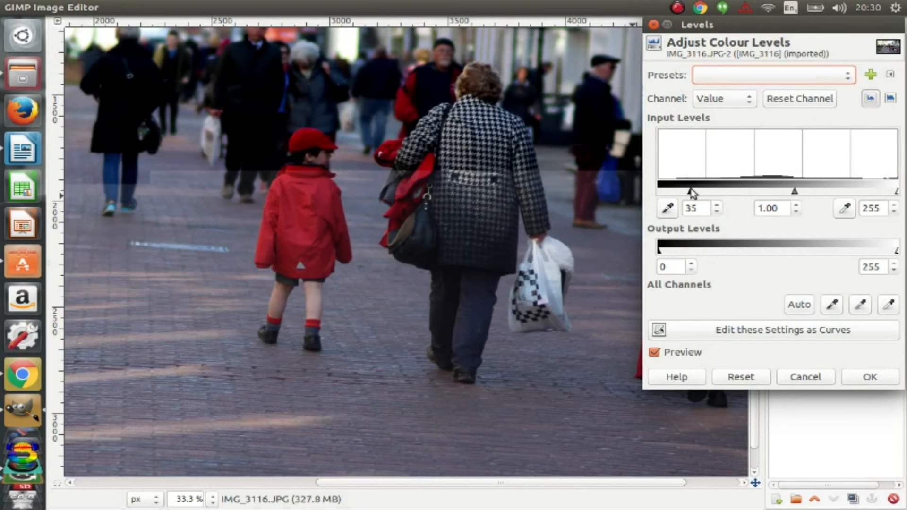
{"action": "left_click", "coordinate": [865, 381]}
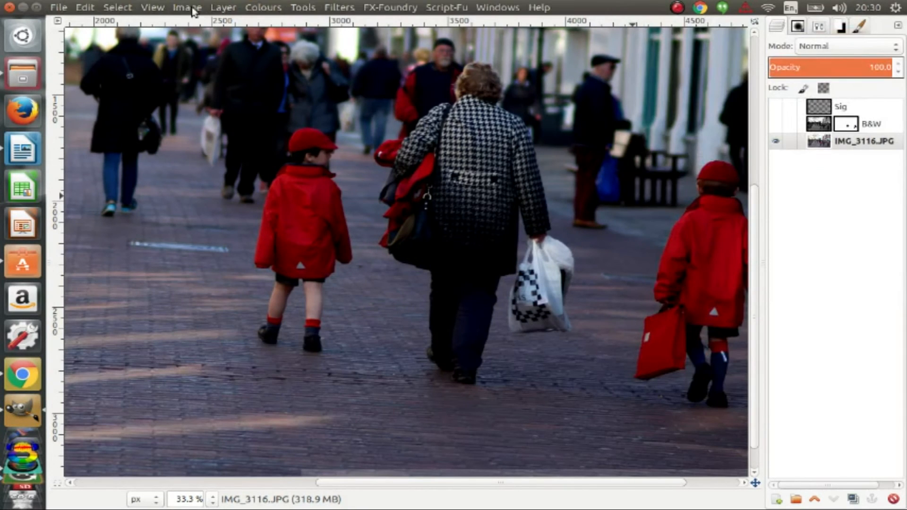
Sharpen the IMG_3116.JPG layer using Unsharp Mask with radius 5.0, amount 0.50 and threshold 0, and show the Sig and B&W layers again.
{"action": "left_click", "coordinate": [340, 8]}
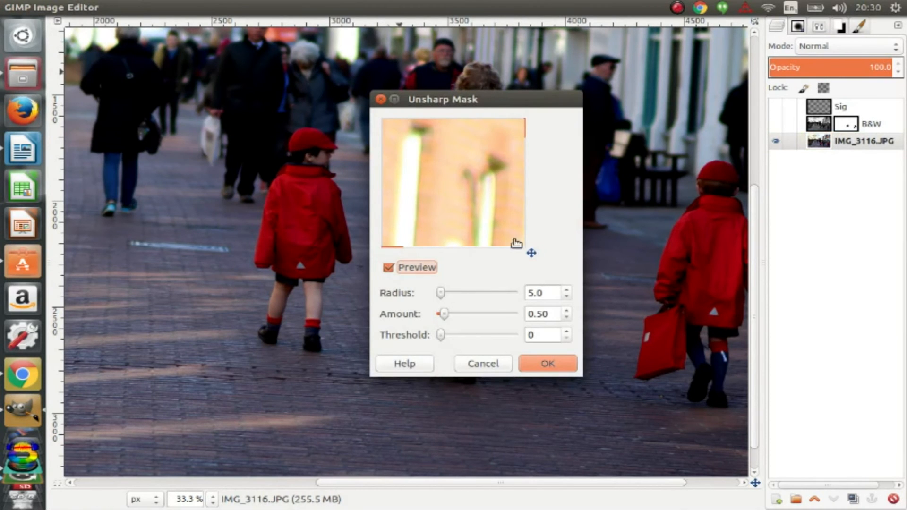
{"action": "left_click_drag", "start_coordinate": [532, 254], "coordinate": [573, 277]}
{"action": "left_click", "coordinate": [553, 367]}
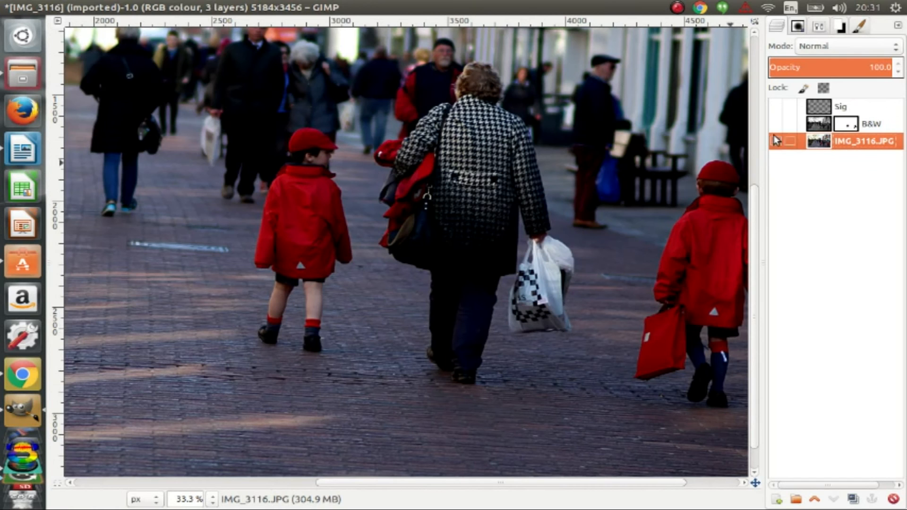
{"action": "left_click", "coordinate": [775, 107]}
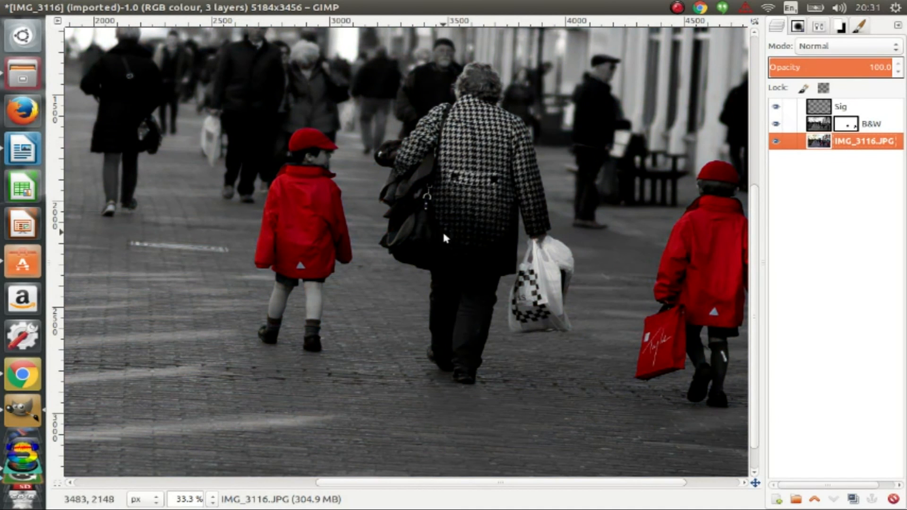
Crop the image to a rectangle of about 4208 × 2192 px that cuts away the upper buildings, foreground and outer edges around the walkers.
{"action": "scroll", "coordinate": [435, 237], "scroll_direction": "down", "scroll_amount": 3}
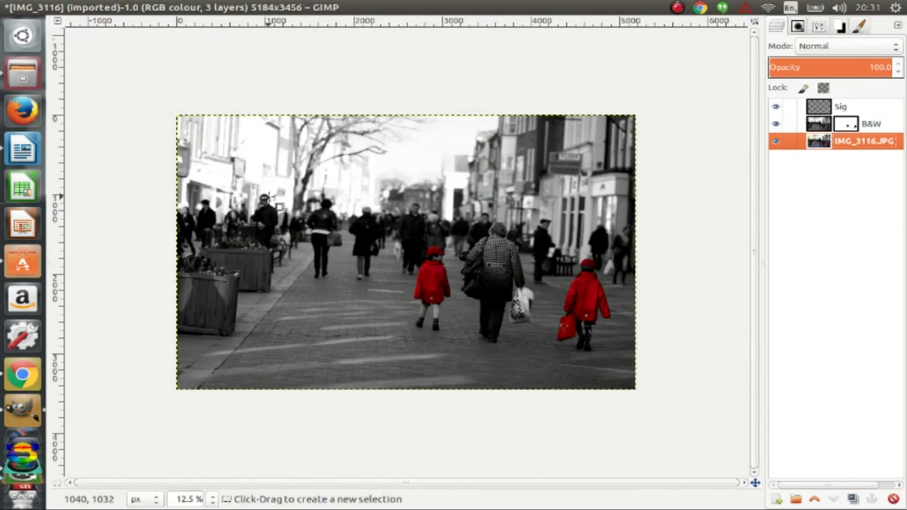
{"action": "left_click_drag", "start_coordinate": [253, 190], "coordinate": [612, 357]}
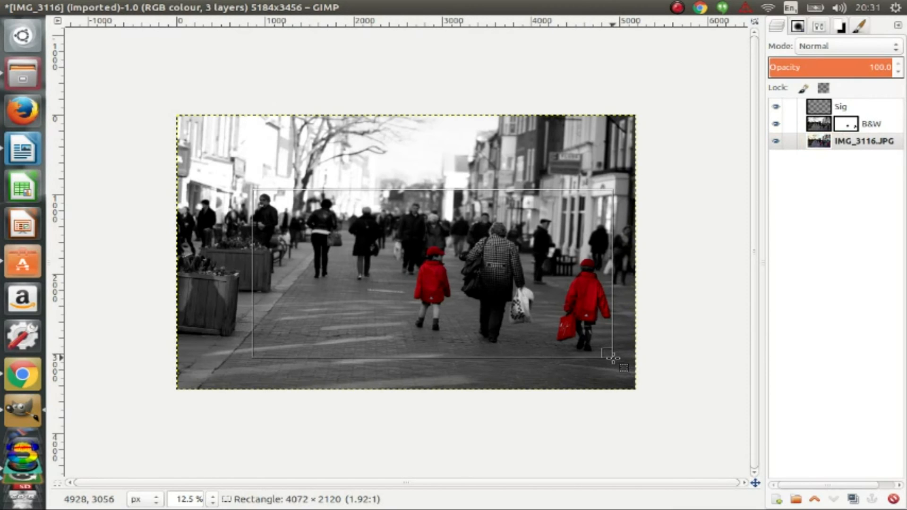
{"action": "left_click_drag", "start_coordinate": [613, 358], "coordinate": [402, 186]}
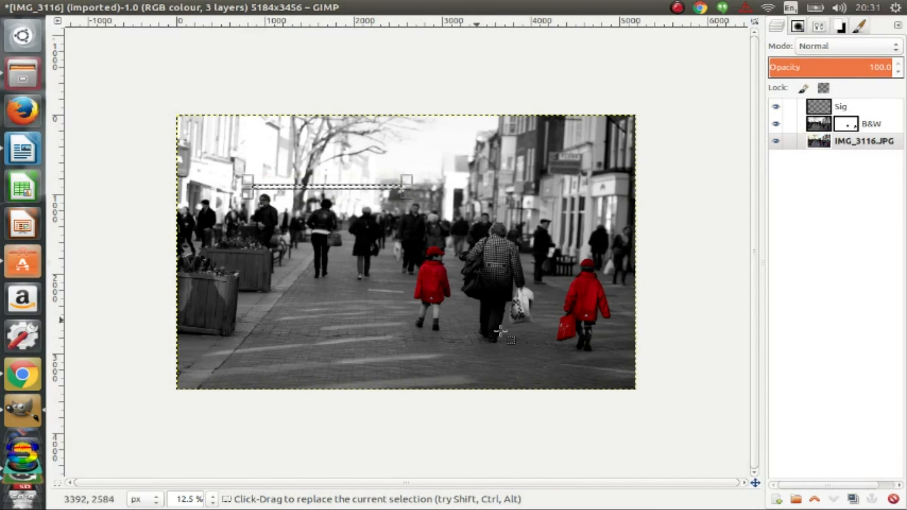
{"action": "left_click_drag", "start_coordinate": [621, 357], "coordinate": [247, 183]}
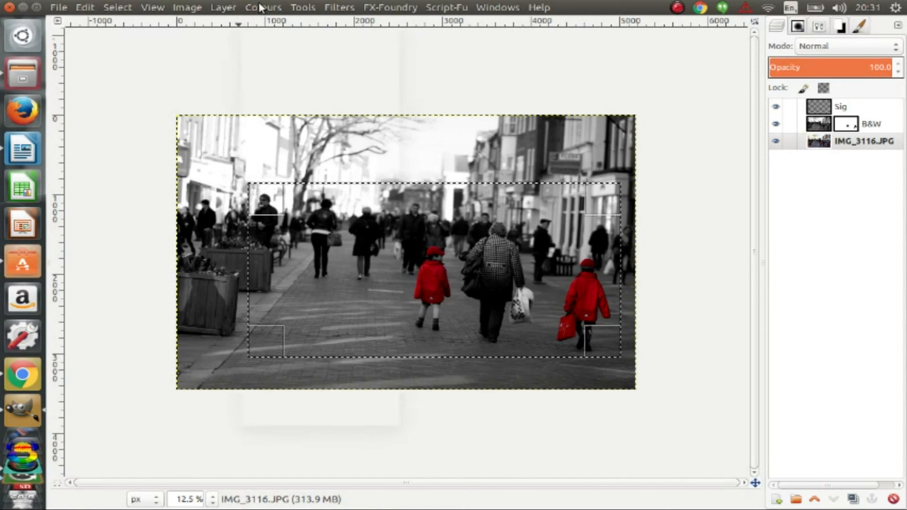
{"action": "left_click", "coordinate": [260, 7]}
{"action": "mouse_move", "coordinate": [189, 7]}
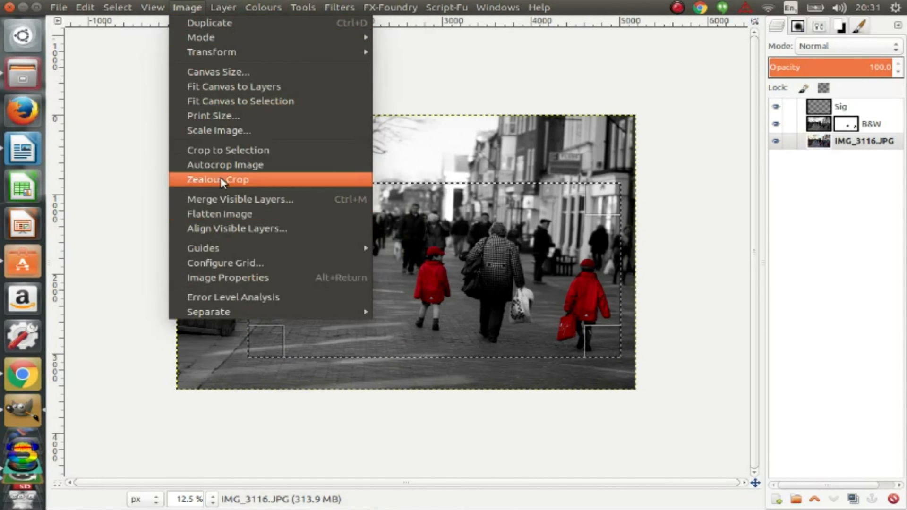
{"action": "left_click", "coordinate": [220, 151]}
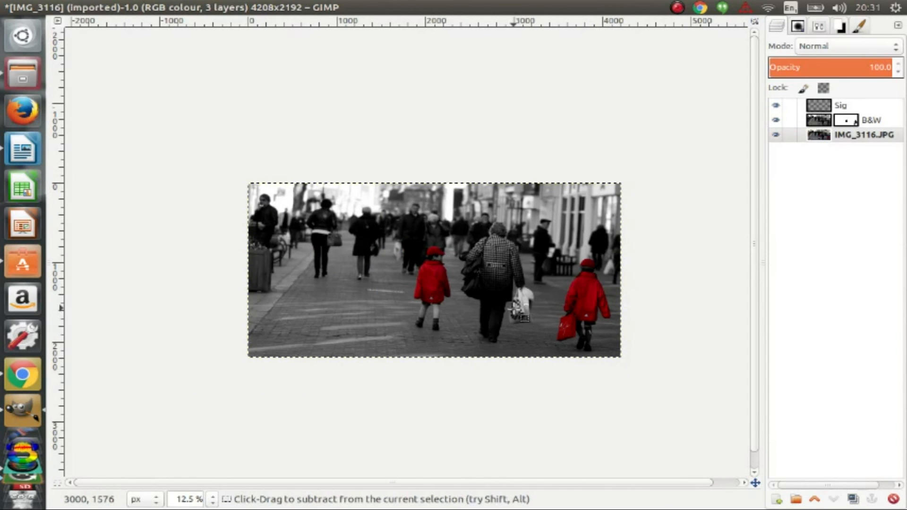
{"action": "scroll", "coordinate": [516, 309], "scroll_direction": "up", "scroll_amount": 5}
{"action": "scroll", "coordinate": [473, 304], "scroll_direction": "down", "scroll_amount": 3}
{"action": "scroll", "coordinate": [469, 305], "scroll_direction": "down", "scroll_amount": 1}
{"action": "scroll", "coordinate": [465, 302], "scroll_direction": "up", "scroll_amount": 1}
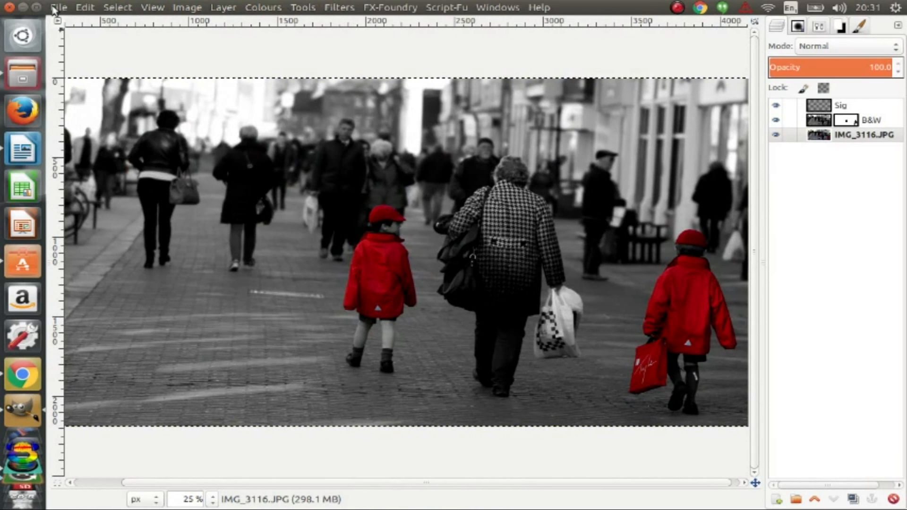
Export the image to the Desktop folder as Dawdling Brother.JPG with a raised JPEG quality.
{"action": "left_click", "coordinate": [58, 7]}
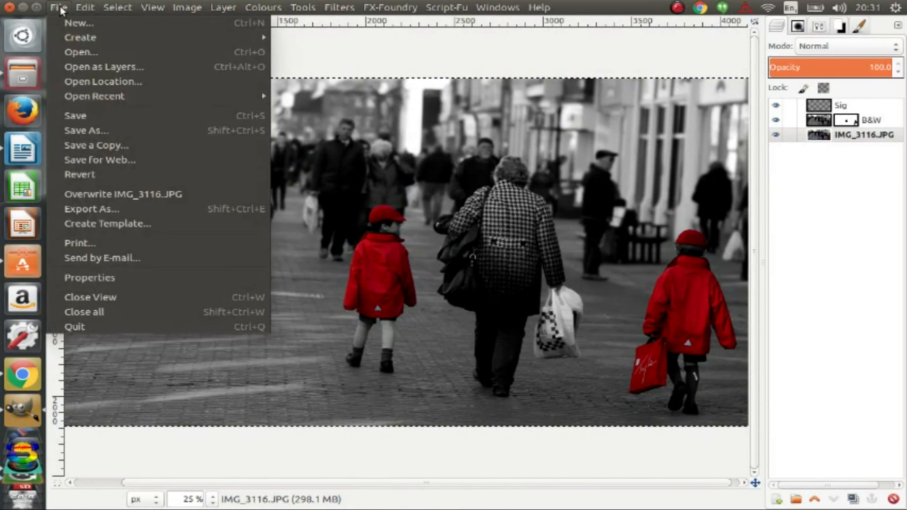
{"action": "left_click", "coordinate": [107, 212]}
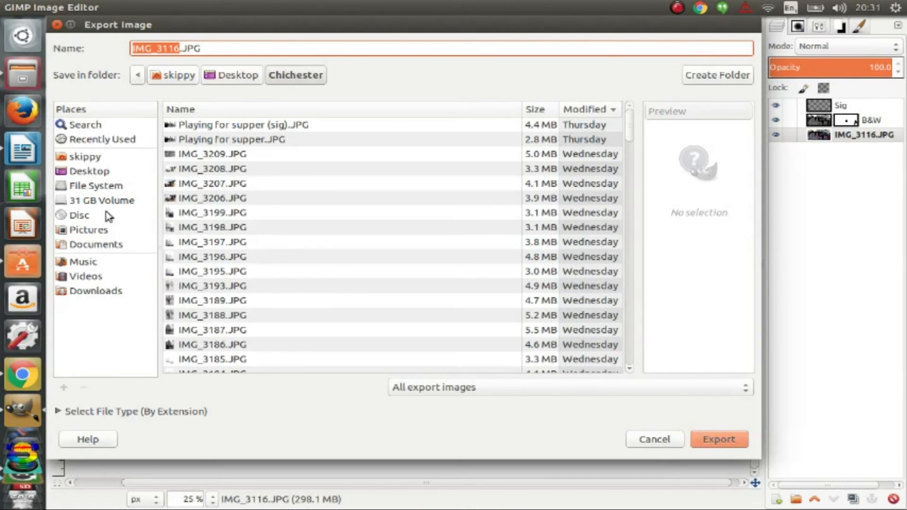
{"action": "left_click", "coordinate": [104, 172]}
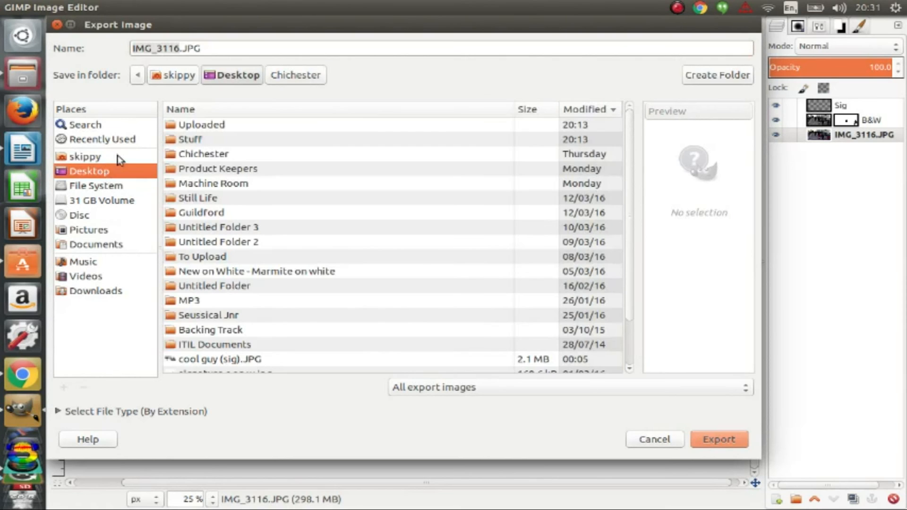
{"action": "type", "text": "Dawdling"}
{"action": "type", "text": " Brother"}
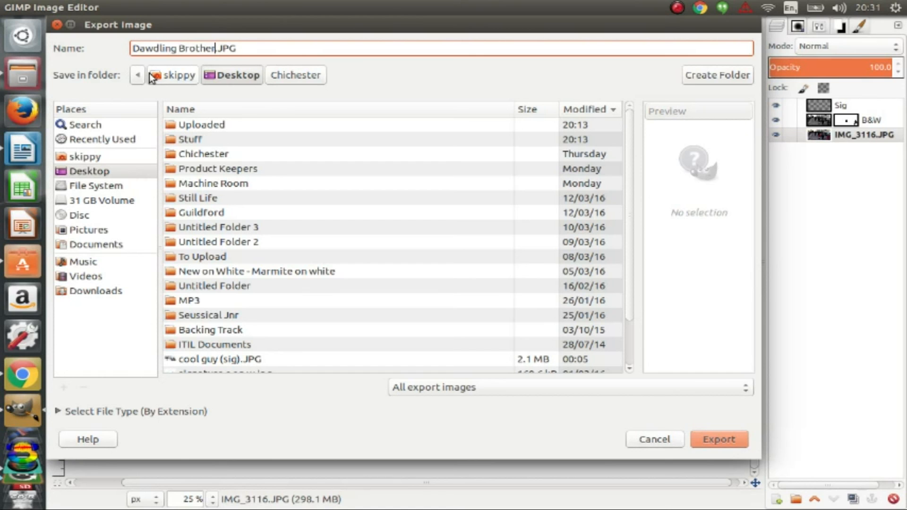
{"action": "key", "text": "Return"}
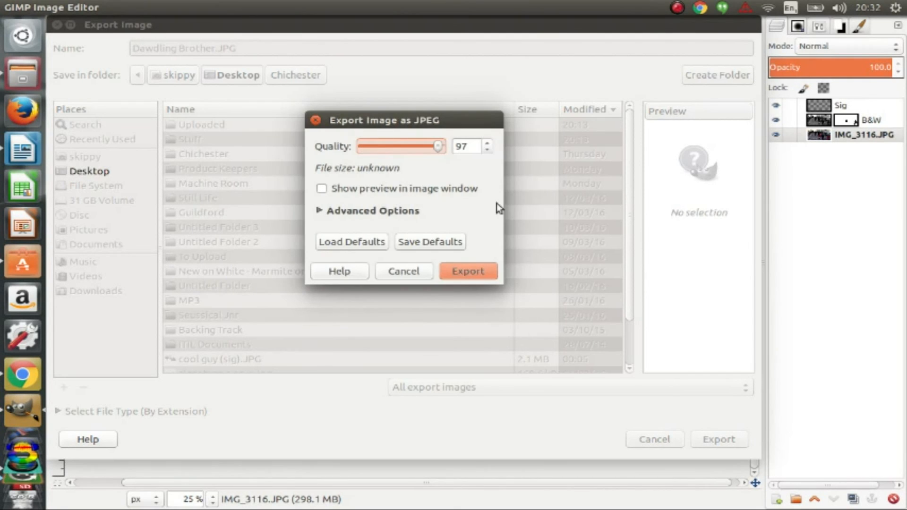
{"action": "left_click_drag", "start_coordinate": [448, 151], "coordinate": [466, 151]}
{"action": "left_click", "coordinate": [479, 271]}
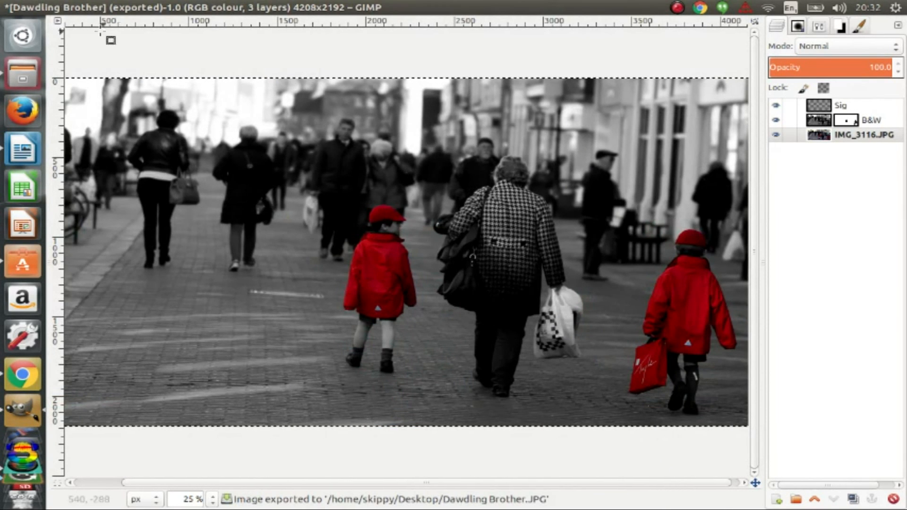
Set the canvas padding colour to Dark Check Colour to view the whole cropped photo on a dark surround.
{"action": "mouse_move", "coordinate": [52, 8]}
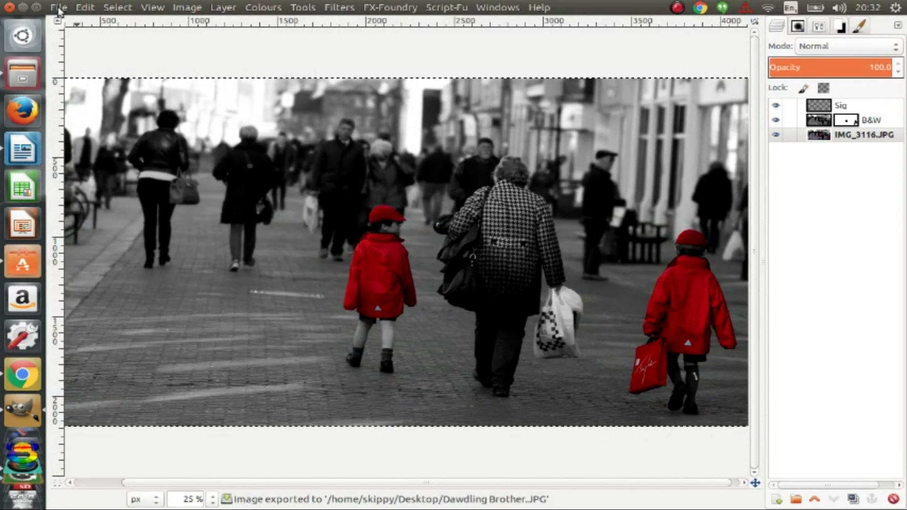
{"action": "left_click", "coordinate": [152, 8]}
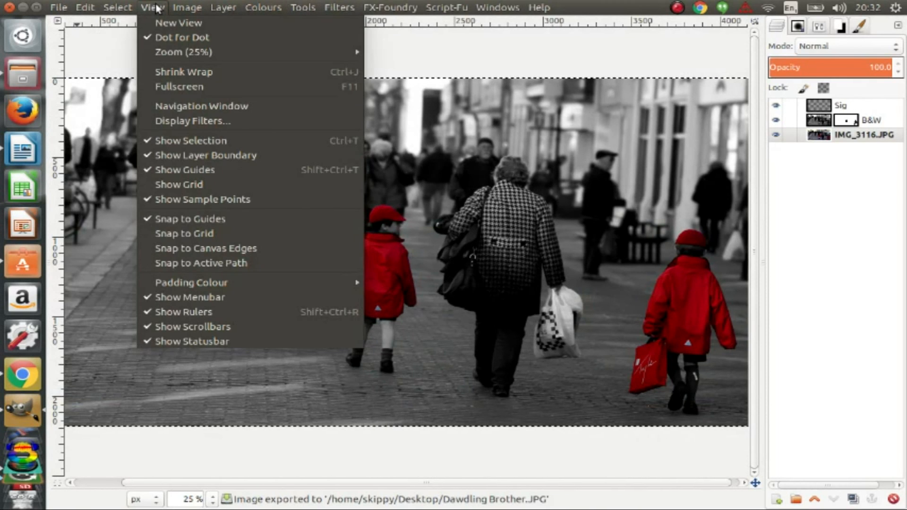
{"action": "left_click", "coordinate": [184, 87]}
{"action": "key", "text": "F11"}
{"action": "left_click", "coordinate": [187, 7]}
{"action": "mouse_move", "coordinate": [153, 8]}
{"action": "mouse_move", "coordinate": [199, 283]}
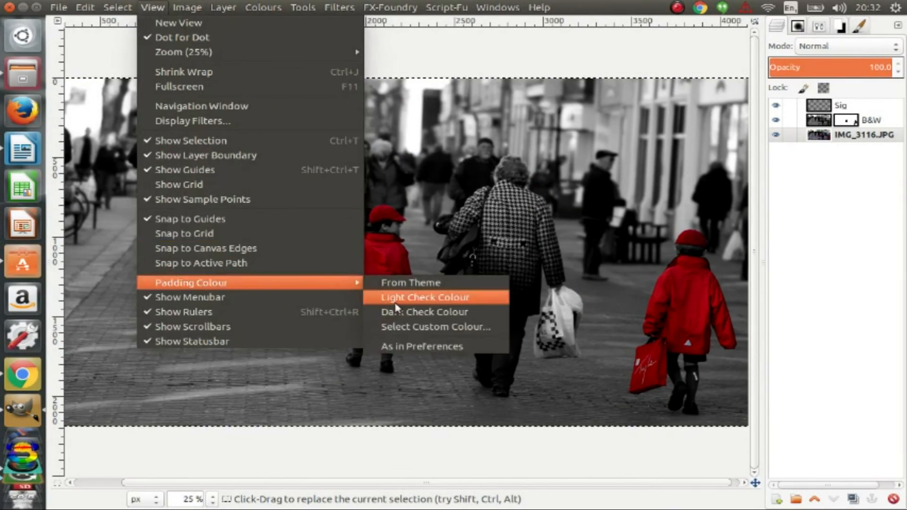
{"action": "left_click", "coordinate": [416, 312]}
{"action": "key", "text": "minus"}
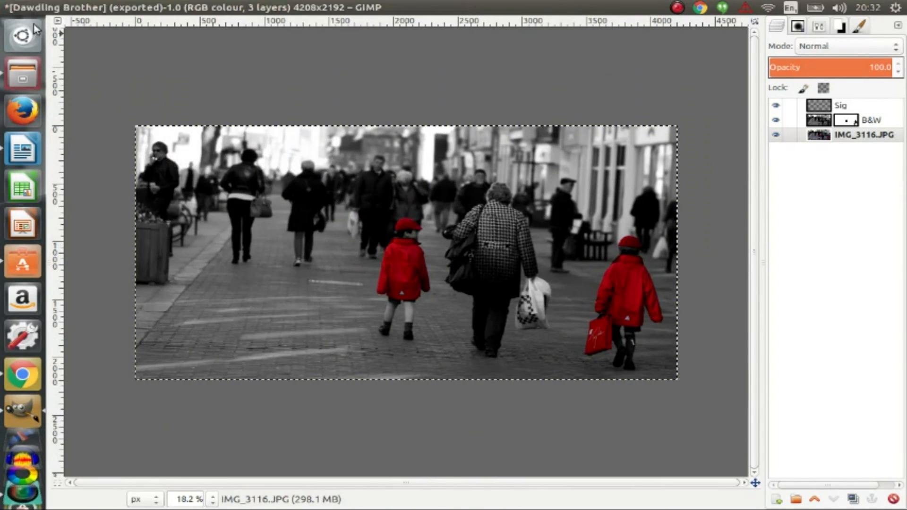
{"action": "left_click", "coordinate": [152, 8]}
{"action": "key", "text": "Escape"}
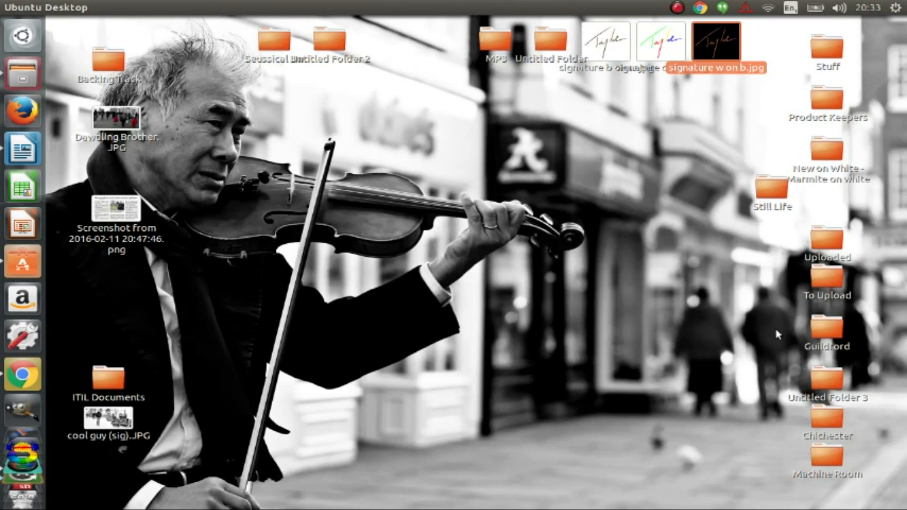
Open Dawdling Brother.JPG from the desktop in Image Viewer and examine the exported photo full screen and up close.
{"action": "right_click", "coordinate": [116, 116]}
{"action": "left_click", "coordinate": [257, 129]}
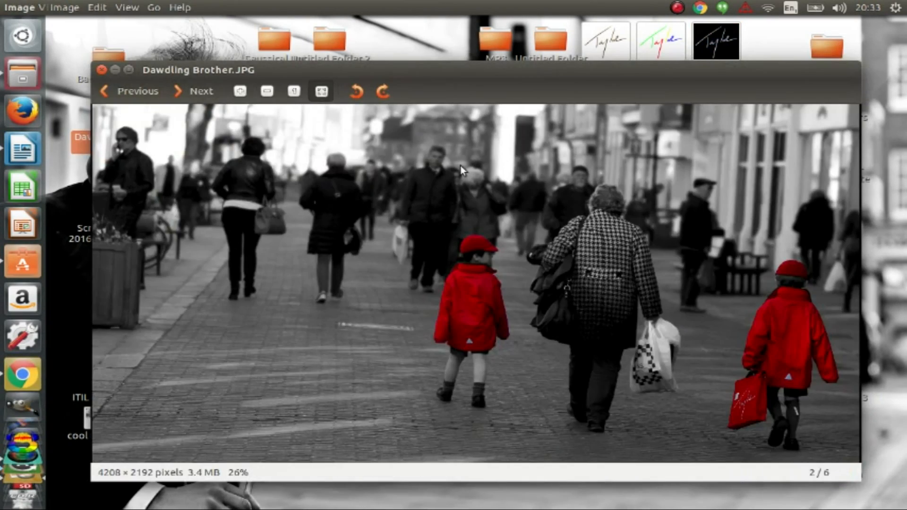
{"action": "key", "text": "F11"}
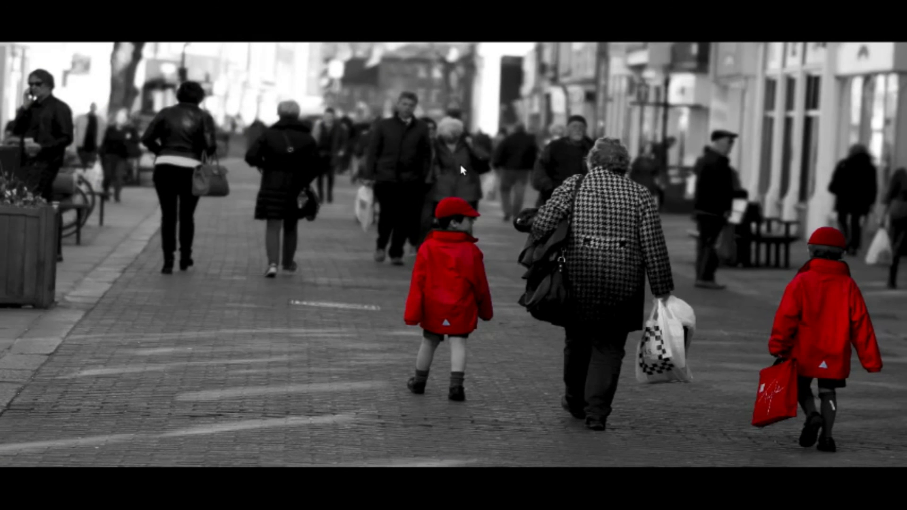
{"action": "scroll", "coordinate": [463, 270], "scroll_direction": "up", "scroll_amount": 8}
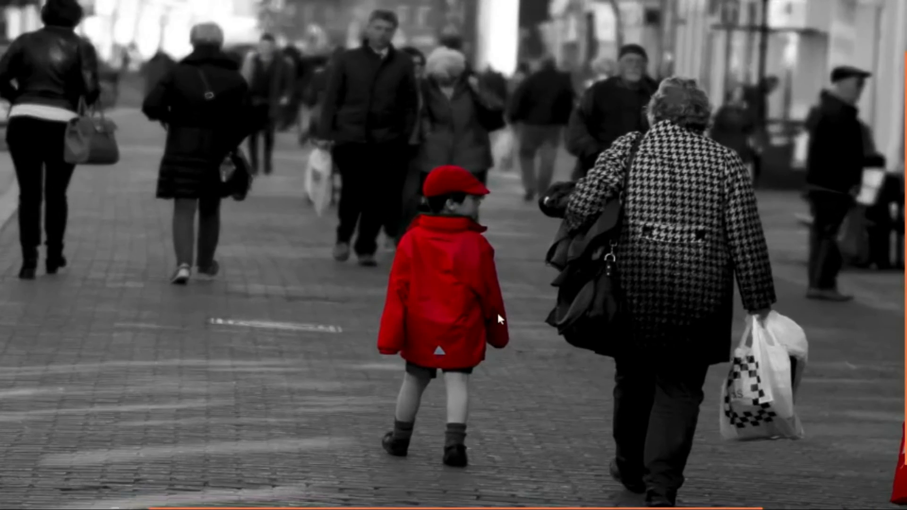